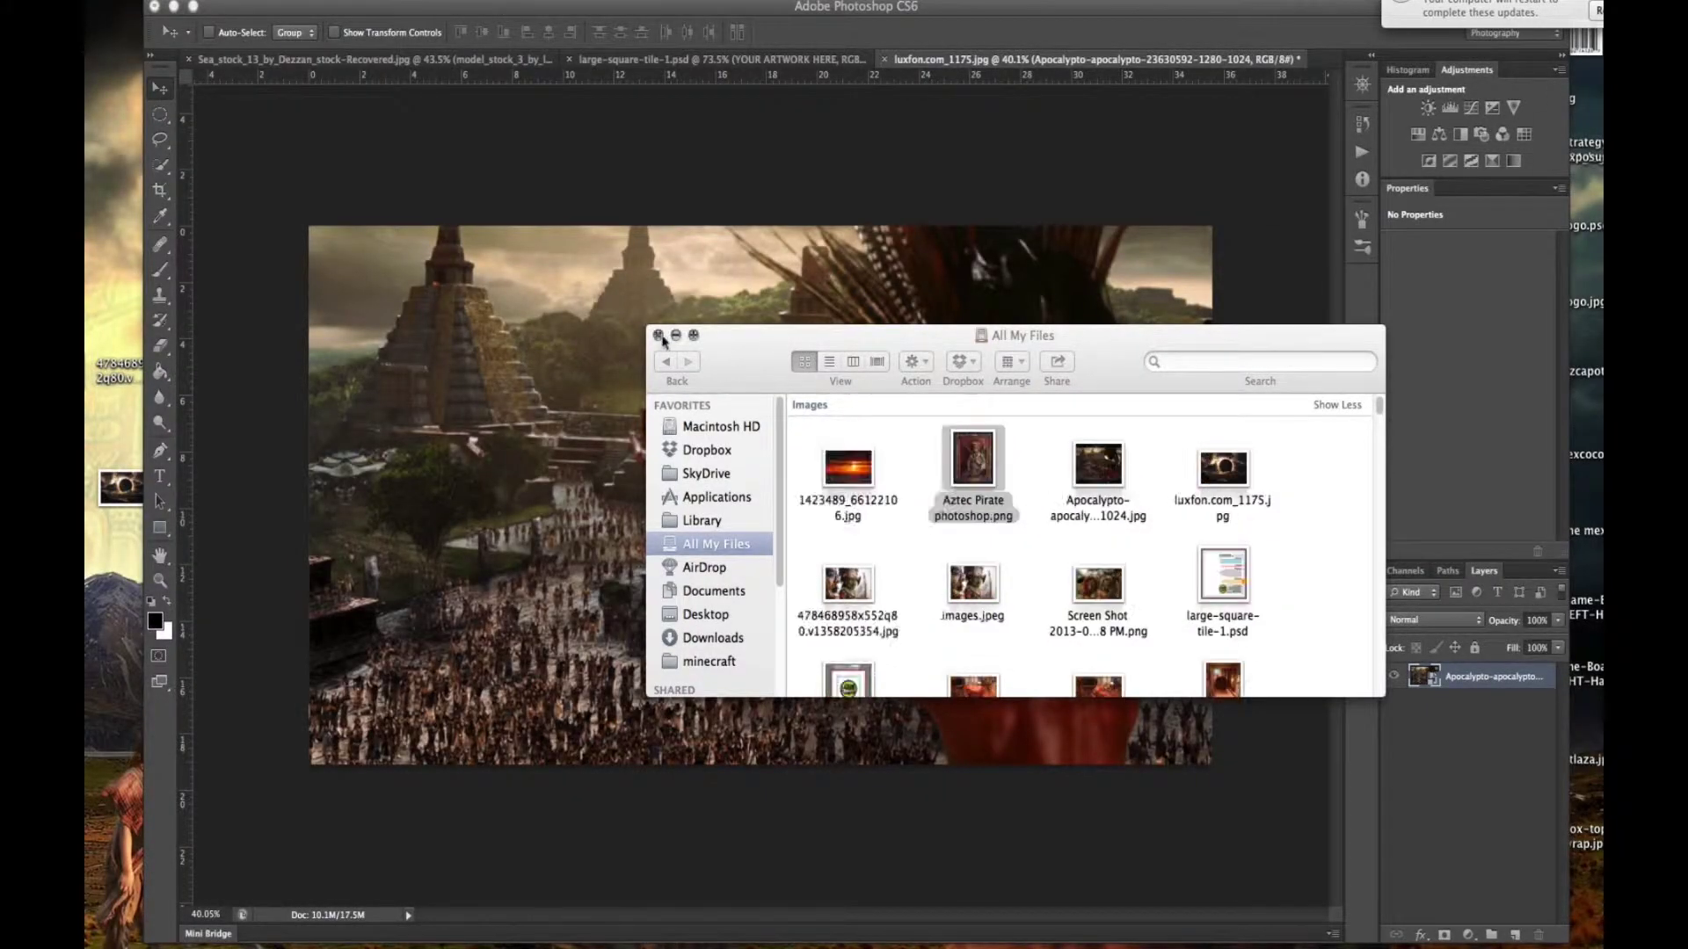
Begin renaming the Apocalypto temple photo layer in the Layers panel.
left_click(658, 335)
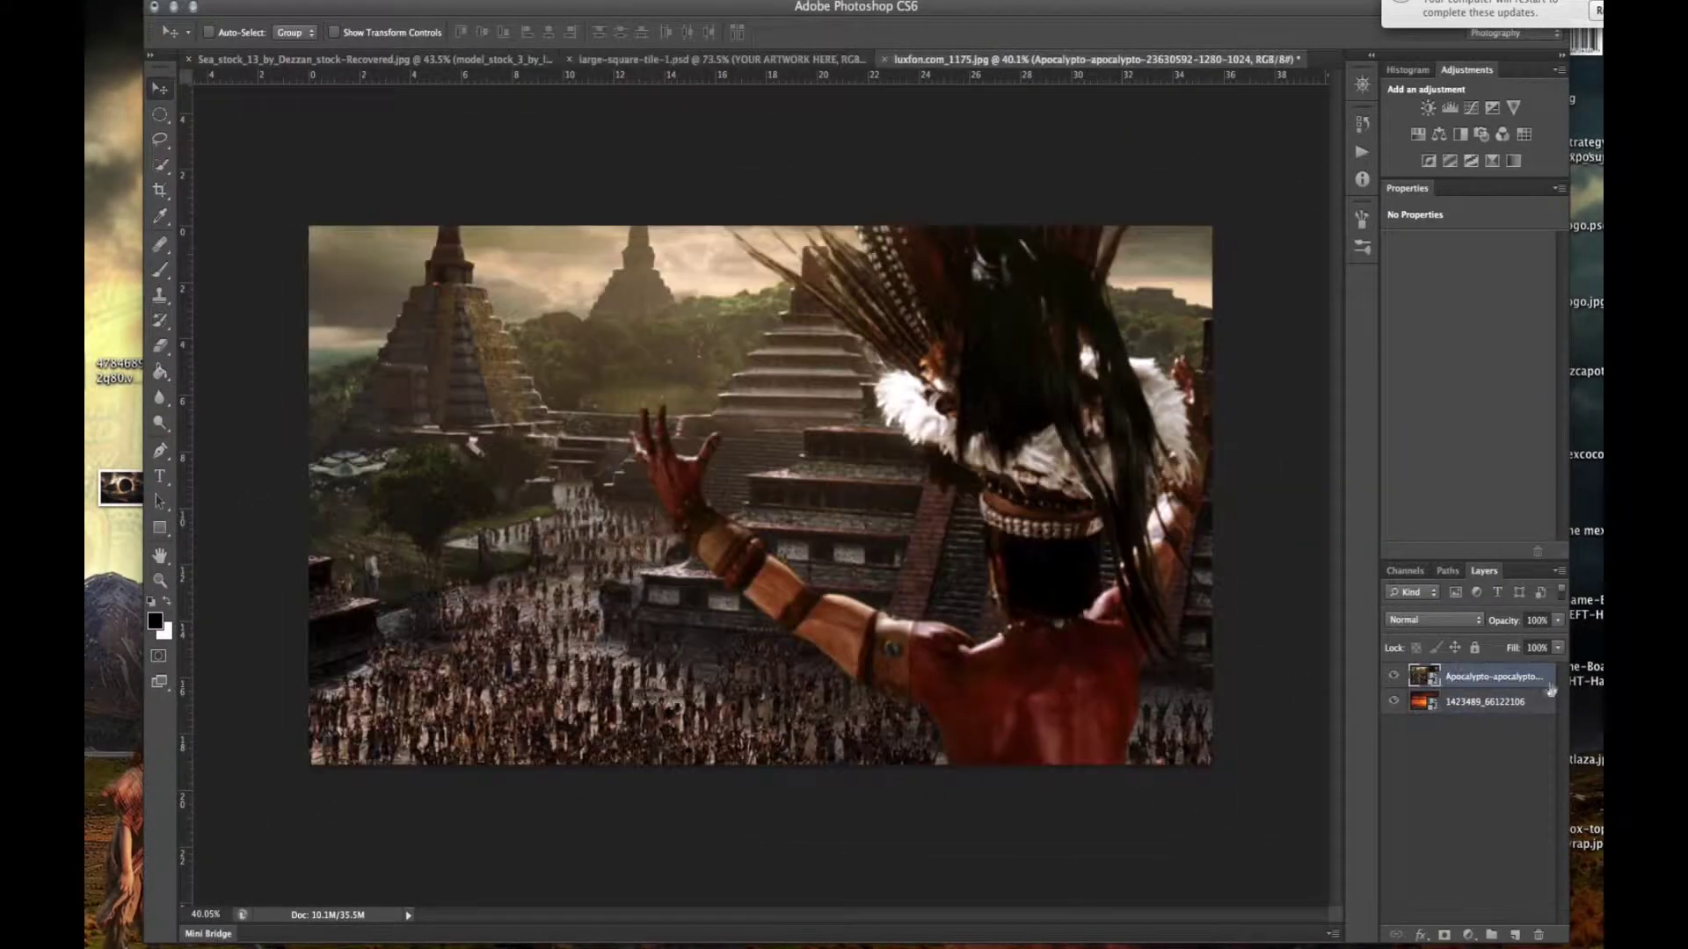
Quick-select the sky above the temples, excluding the left pyramid peak.
key("Return")
key("w")
left_click_drag(369, 282, 1161, 264)
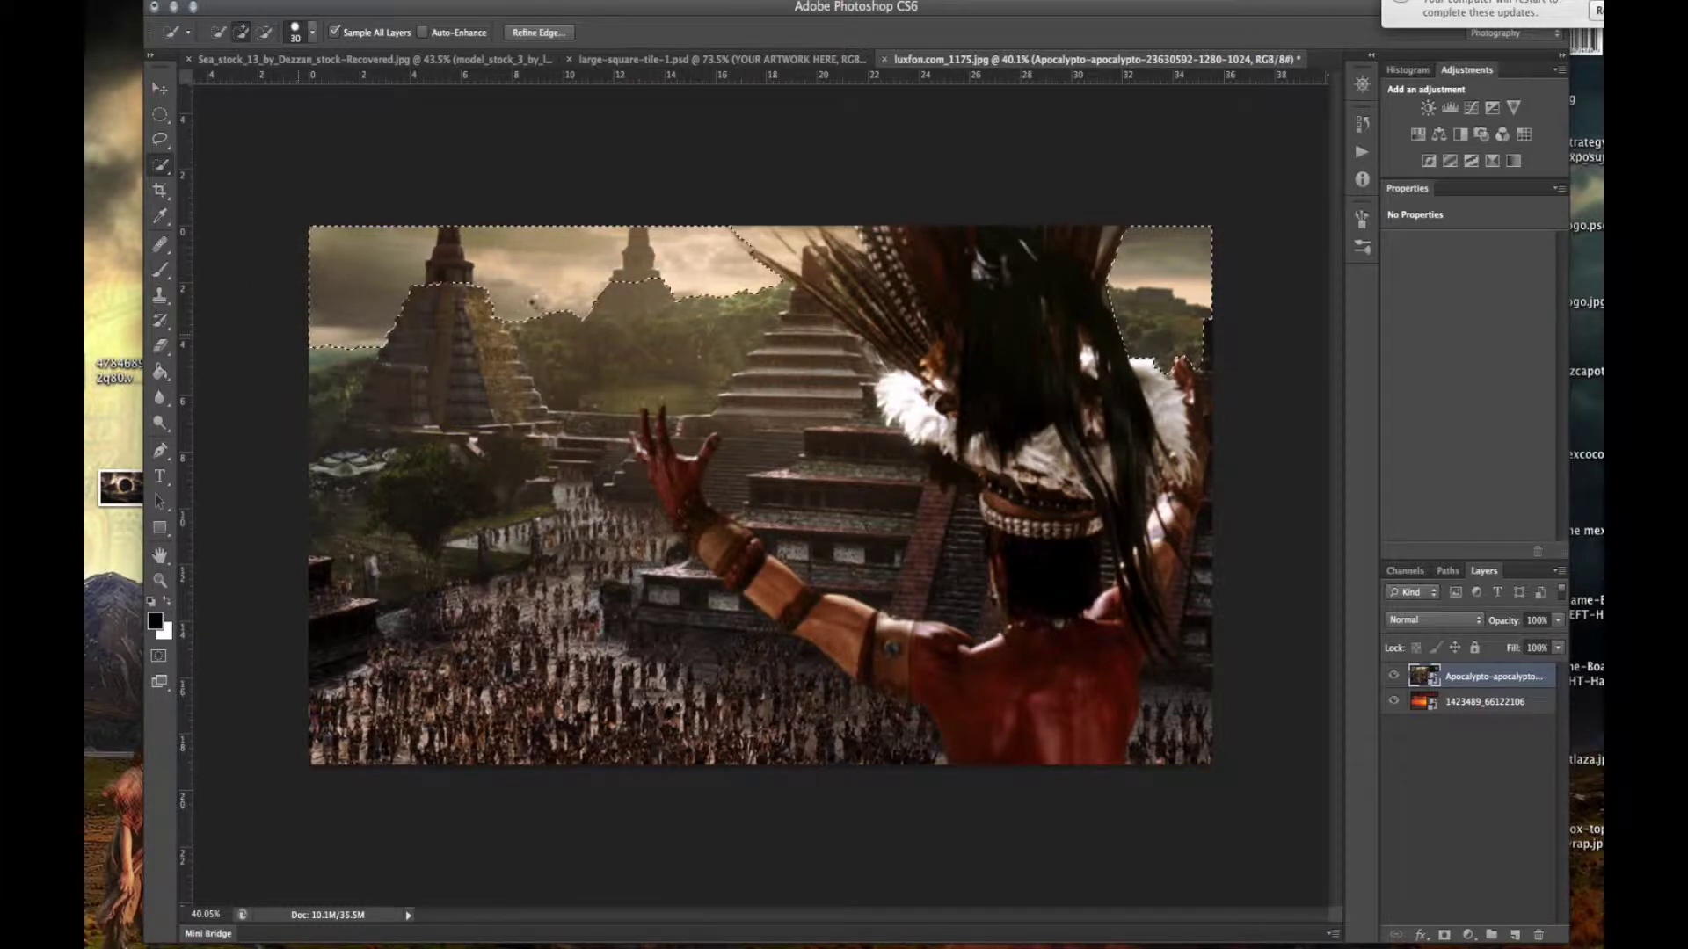
left_click_drag(449, 238, 466, 290)
Paint the pyramid peak out of the selection in Quick Mask mode.
key("q")
key("b")
scroll(427, 301, "up", 5)
right_click(538, 211)
key("Return")
mouse_move(593, 204)
left_mouse_down()
mouse_move(633, 167)
mouse_move(626, 233)
left_mouse_up()
key("q")
key("ctrl+0")
key("w")
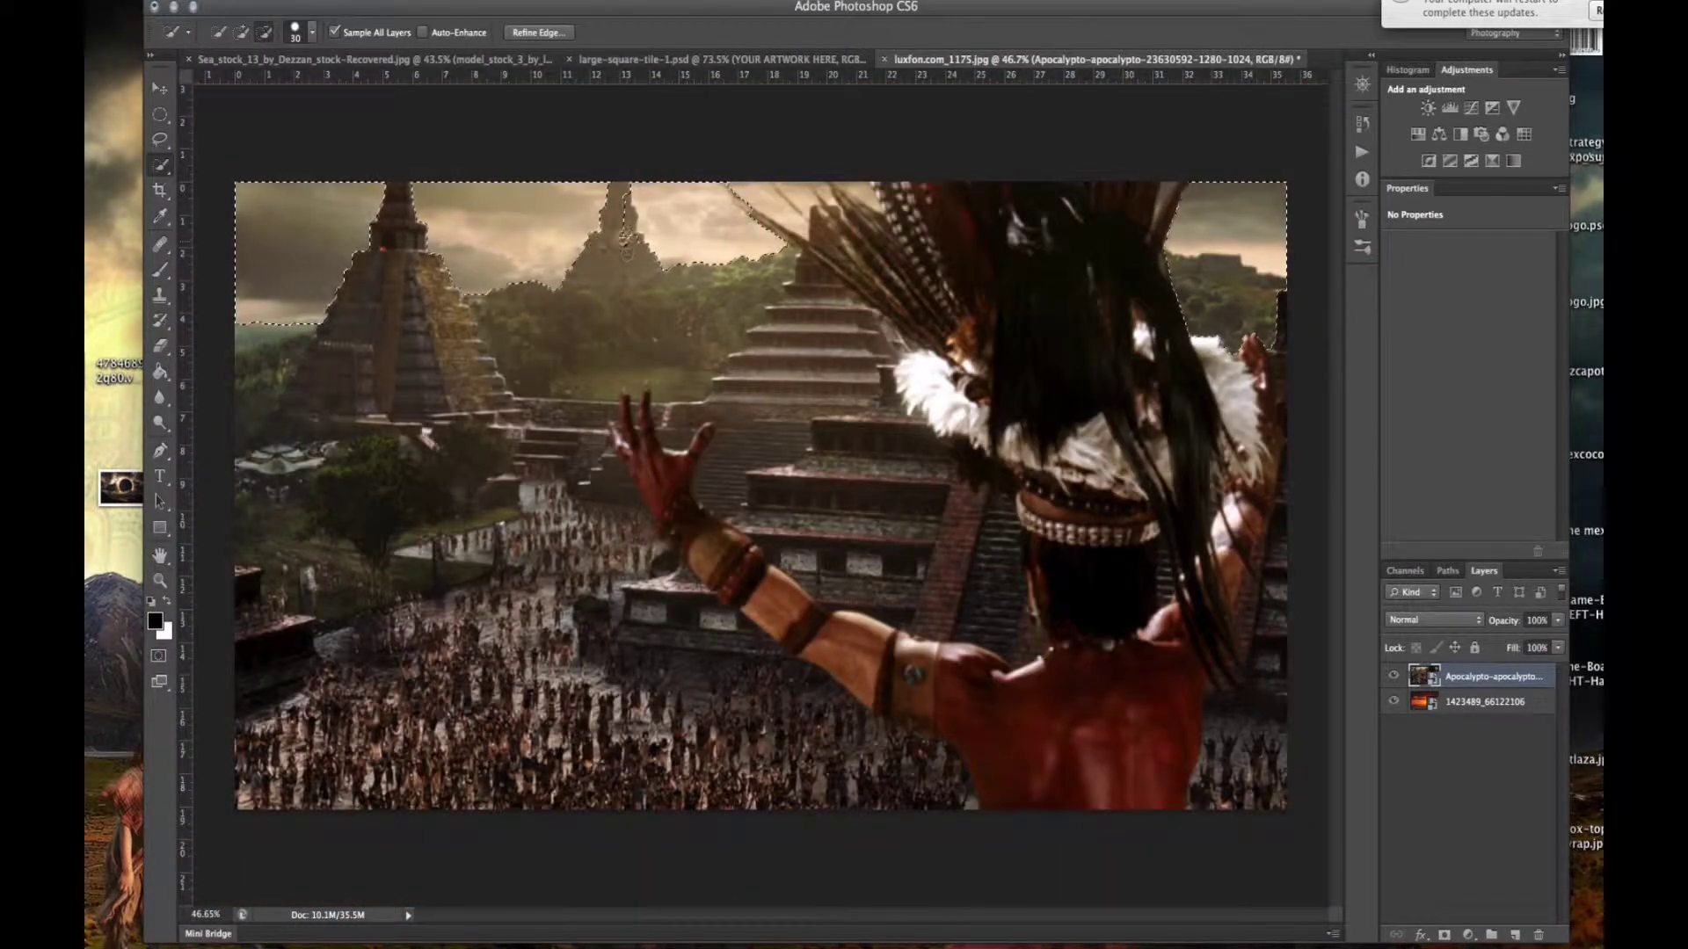
Refine Edge with Radius 3.9, Smooth 2, Contrast 8, Decontaminate, output to New Layer with Layer Mask.
key("ctrl+alt+r")
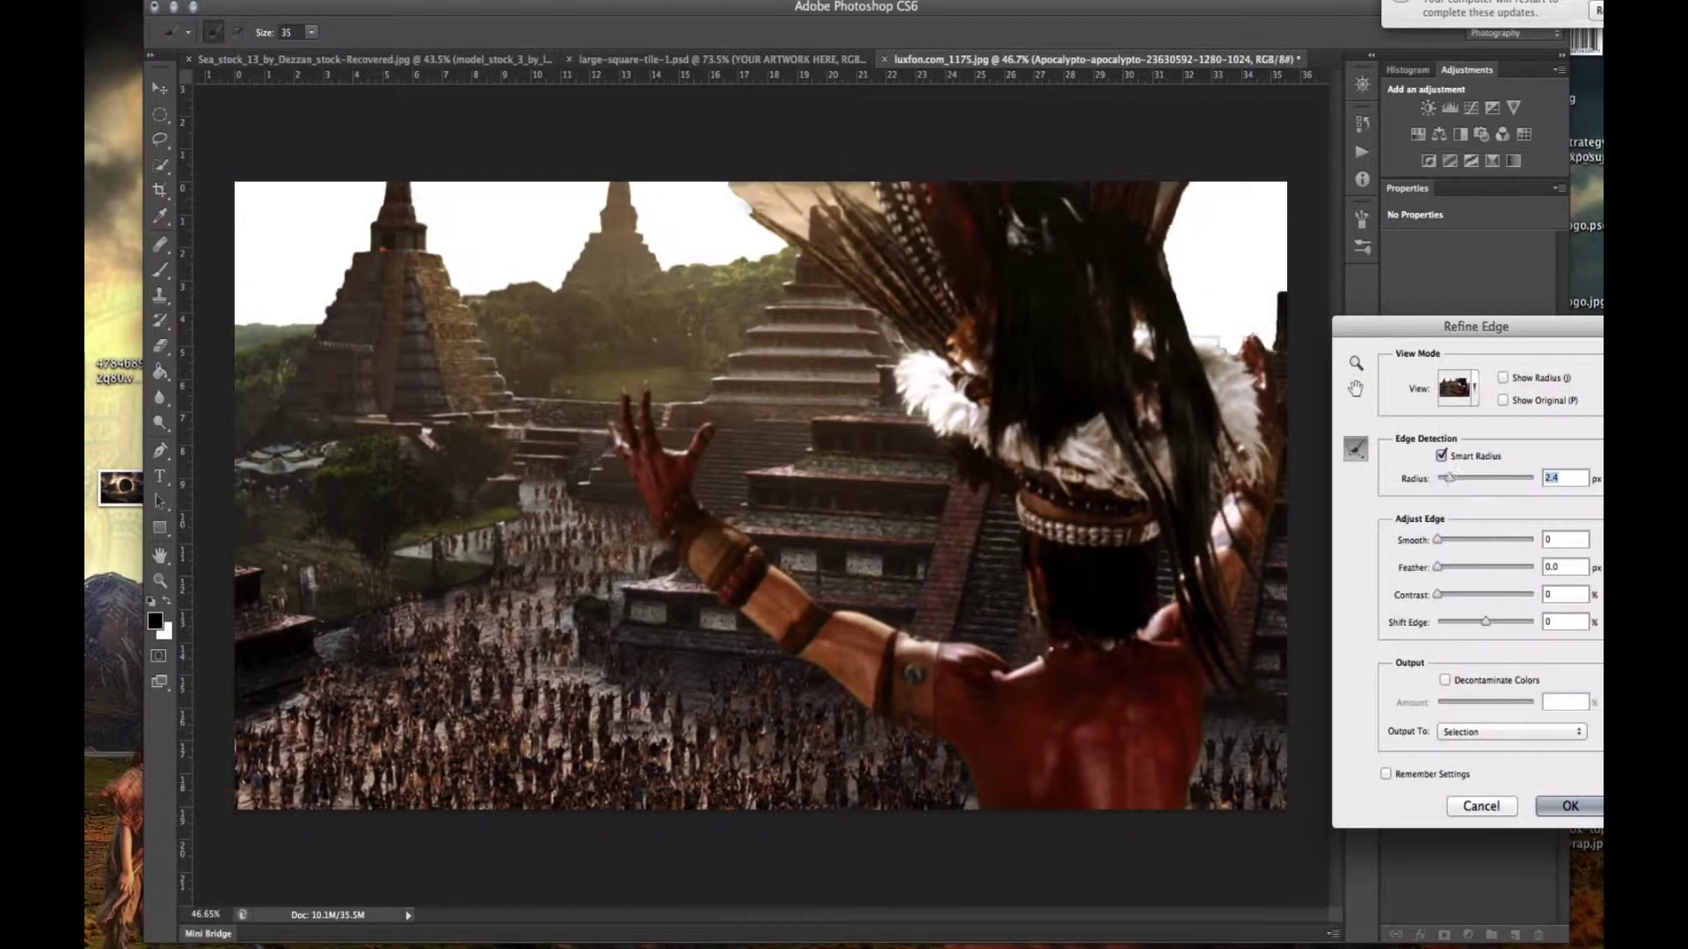
left_click_drag(703, 197, 866, 207)
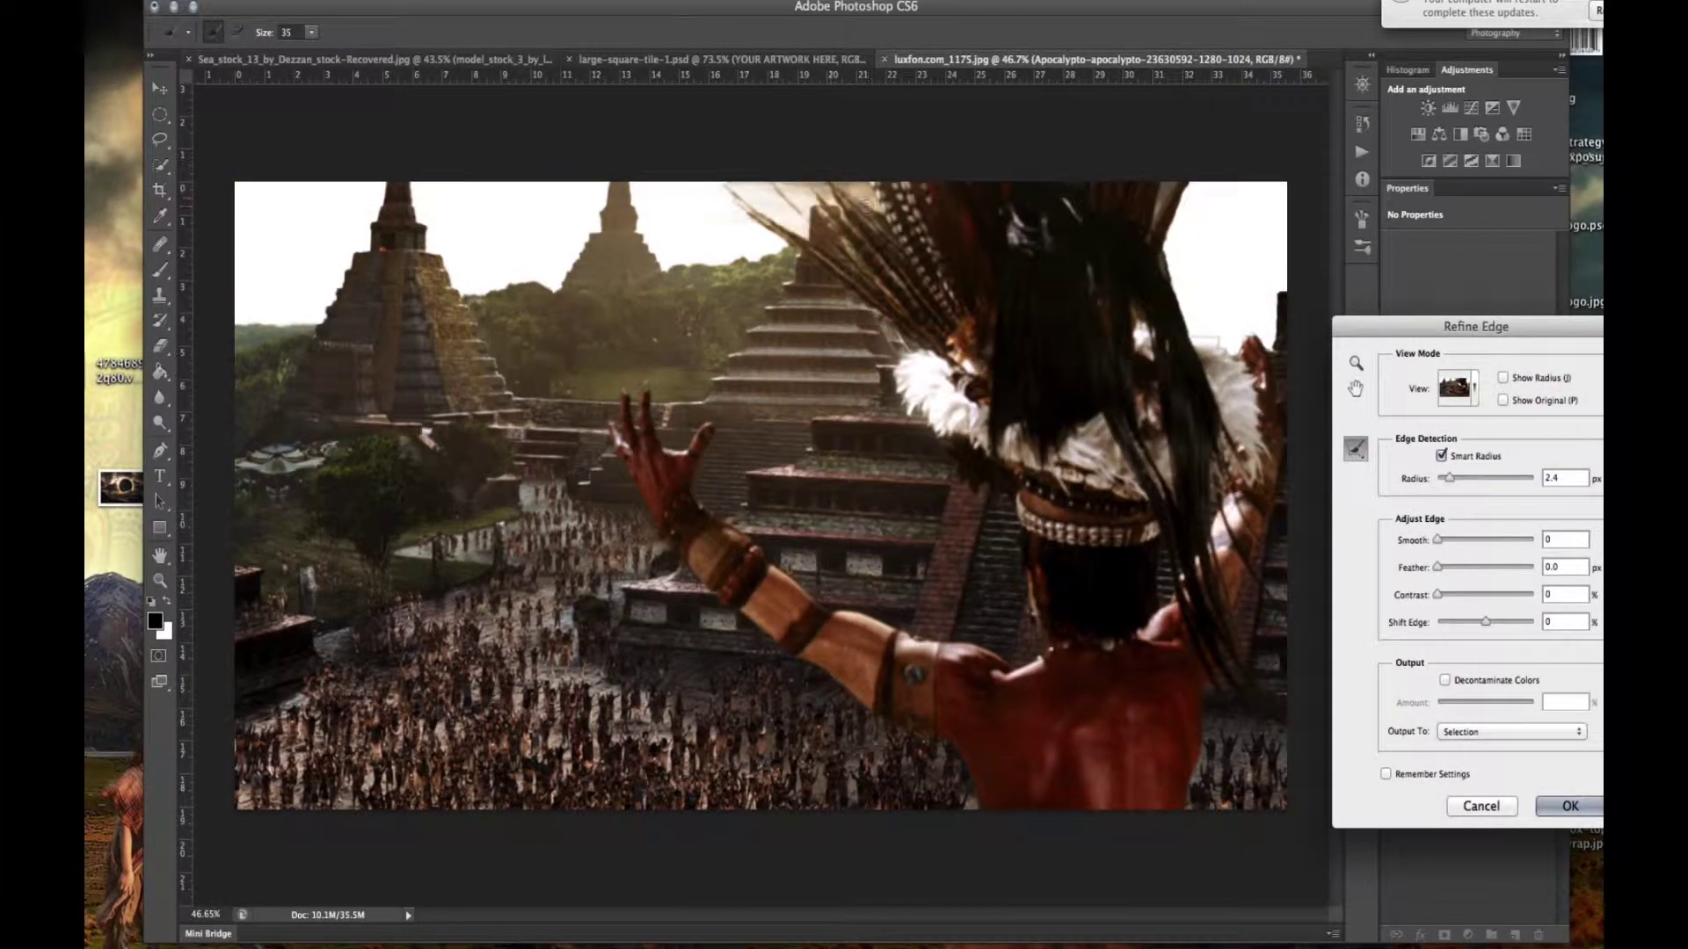
left_click_drag(1449, 478, 1457, 478)
left_click_drag(1437, 540, 1442, 597)
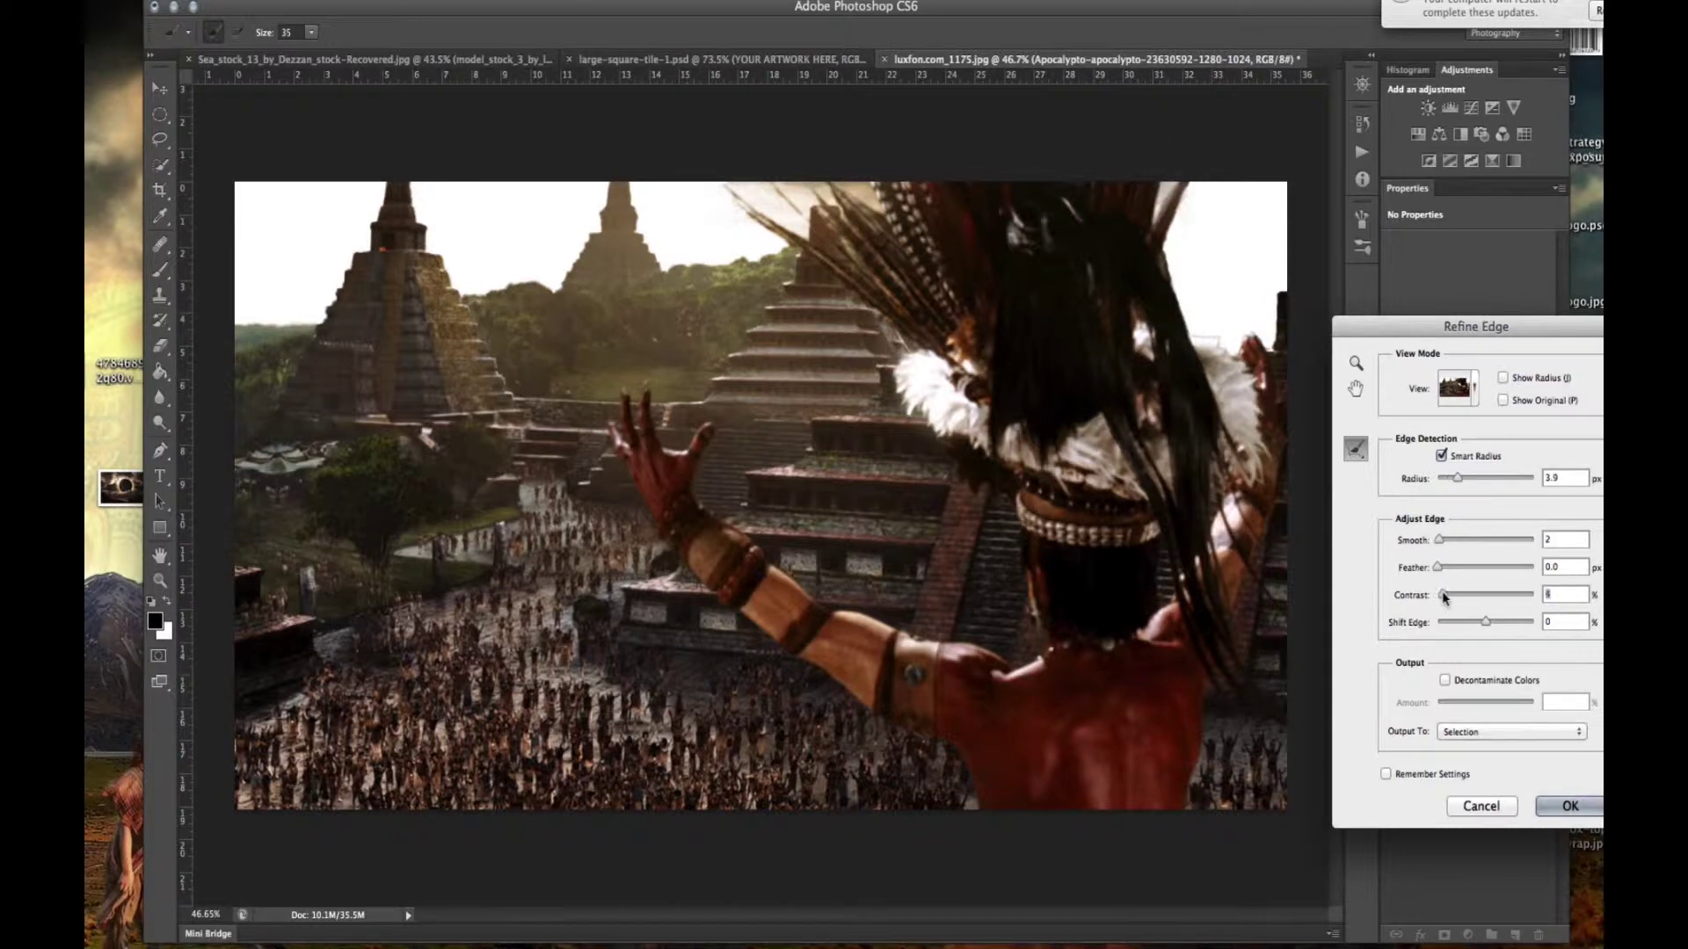
left_click(1445, 680)
left_click(1570, 806)
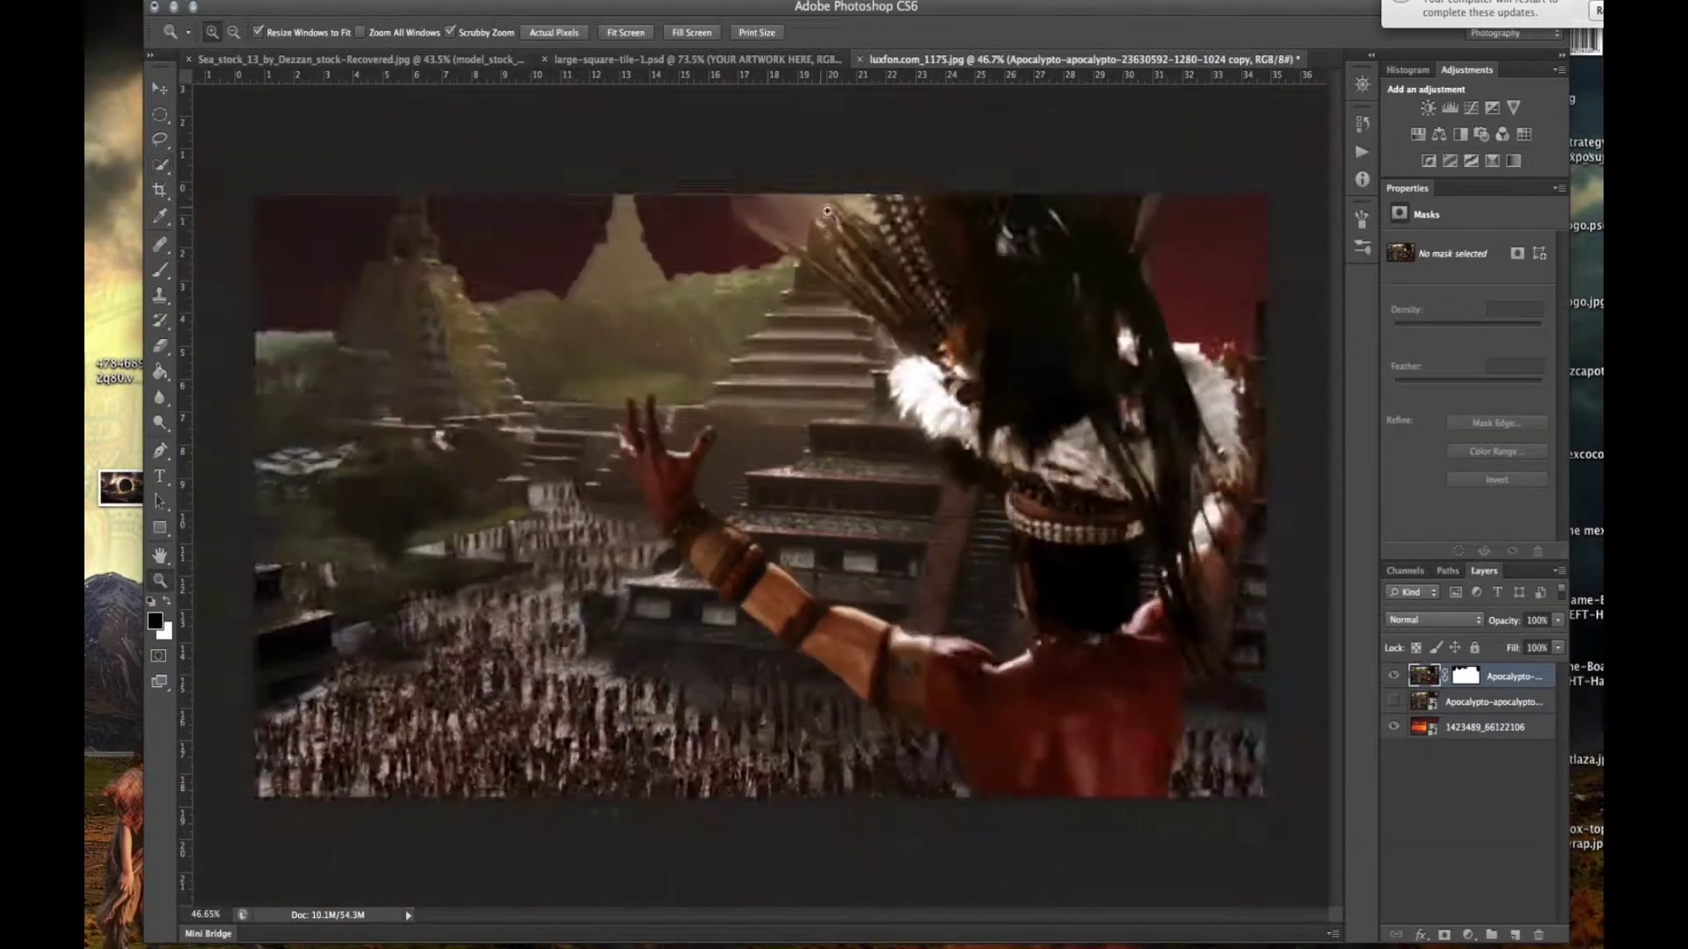
Zoom in on the feather tip and try masking around it with the Polygonal Lasso.
left_click_drag(757, 119, 879, 119)
key("shift+l")
left_click(681, 341)
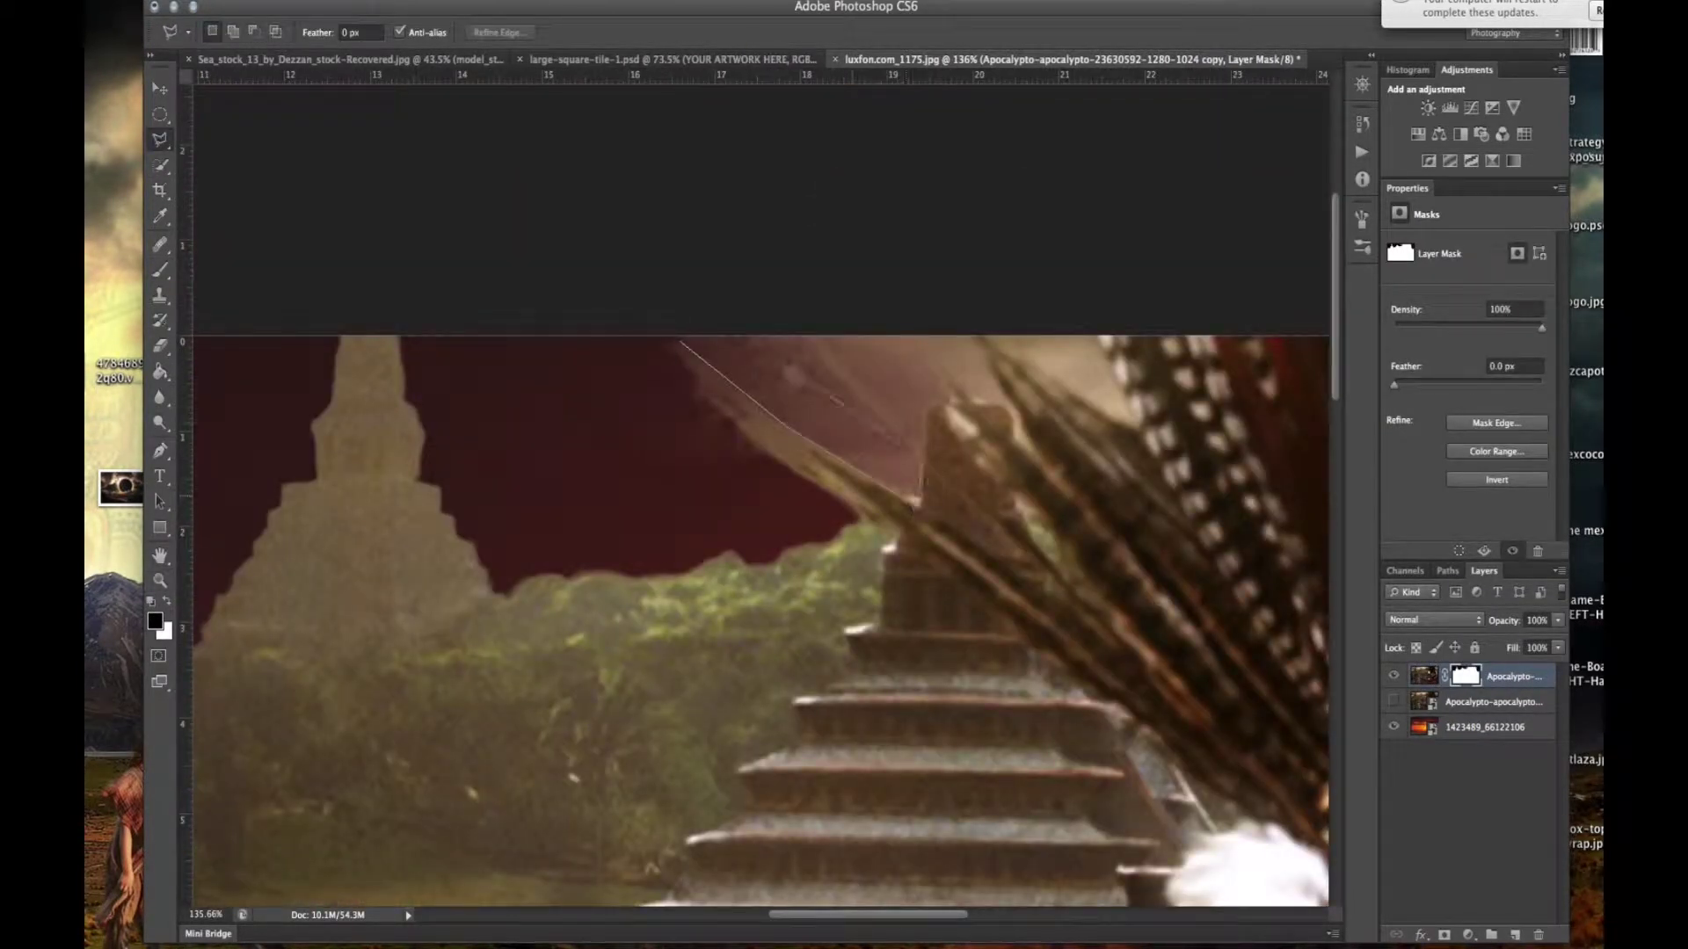
left_click(682, 341)
key("Delete")
left_click(673, 351)
left_click(853, 514)
key("Escape")
Brush the mask along the feather edge, then undo the stroke.
key("b")
left_click_drag(677, 351, 771, 458)
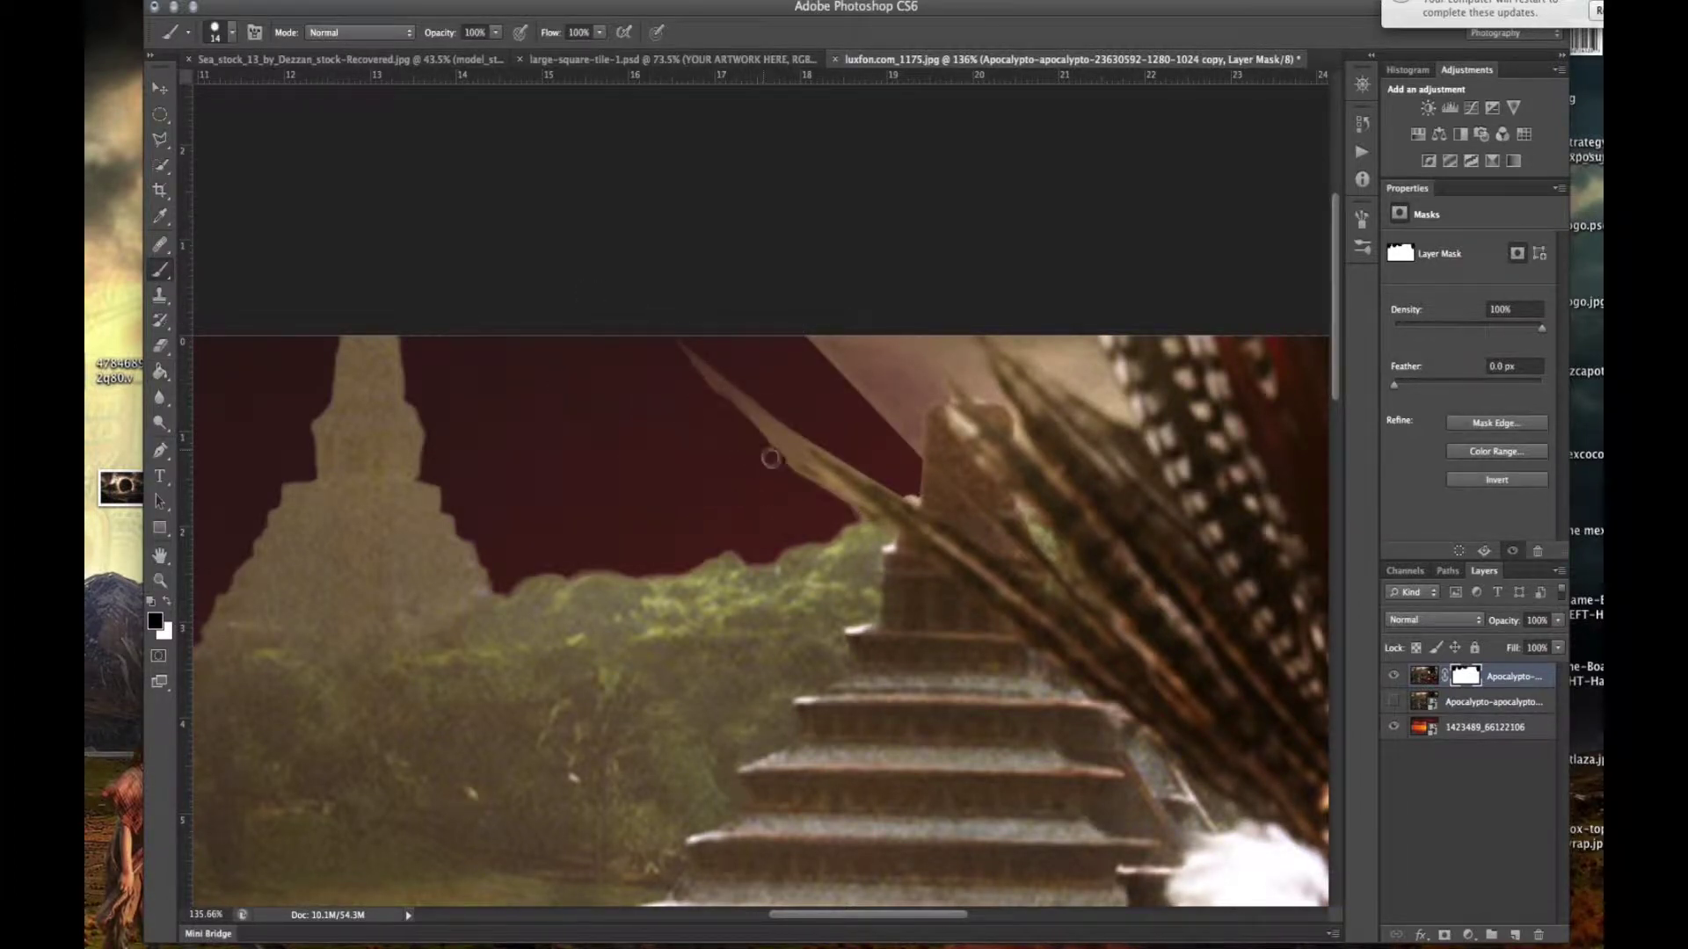
scroll(771, 458, "down", 5)
scroll(771, 458, "up", 8)
left_click_drag(905, 497, 826, 448)
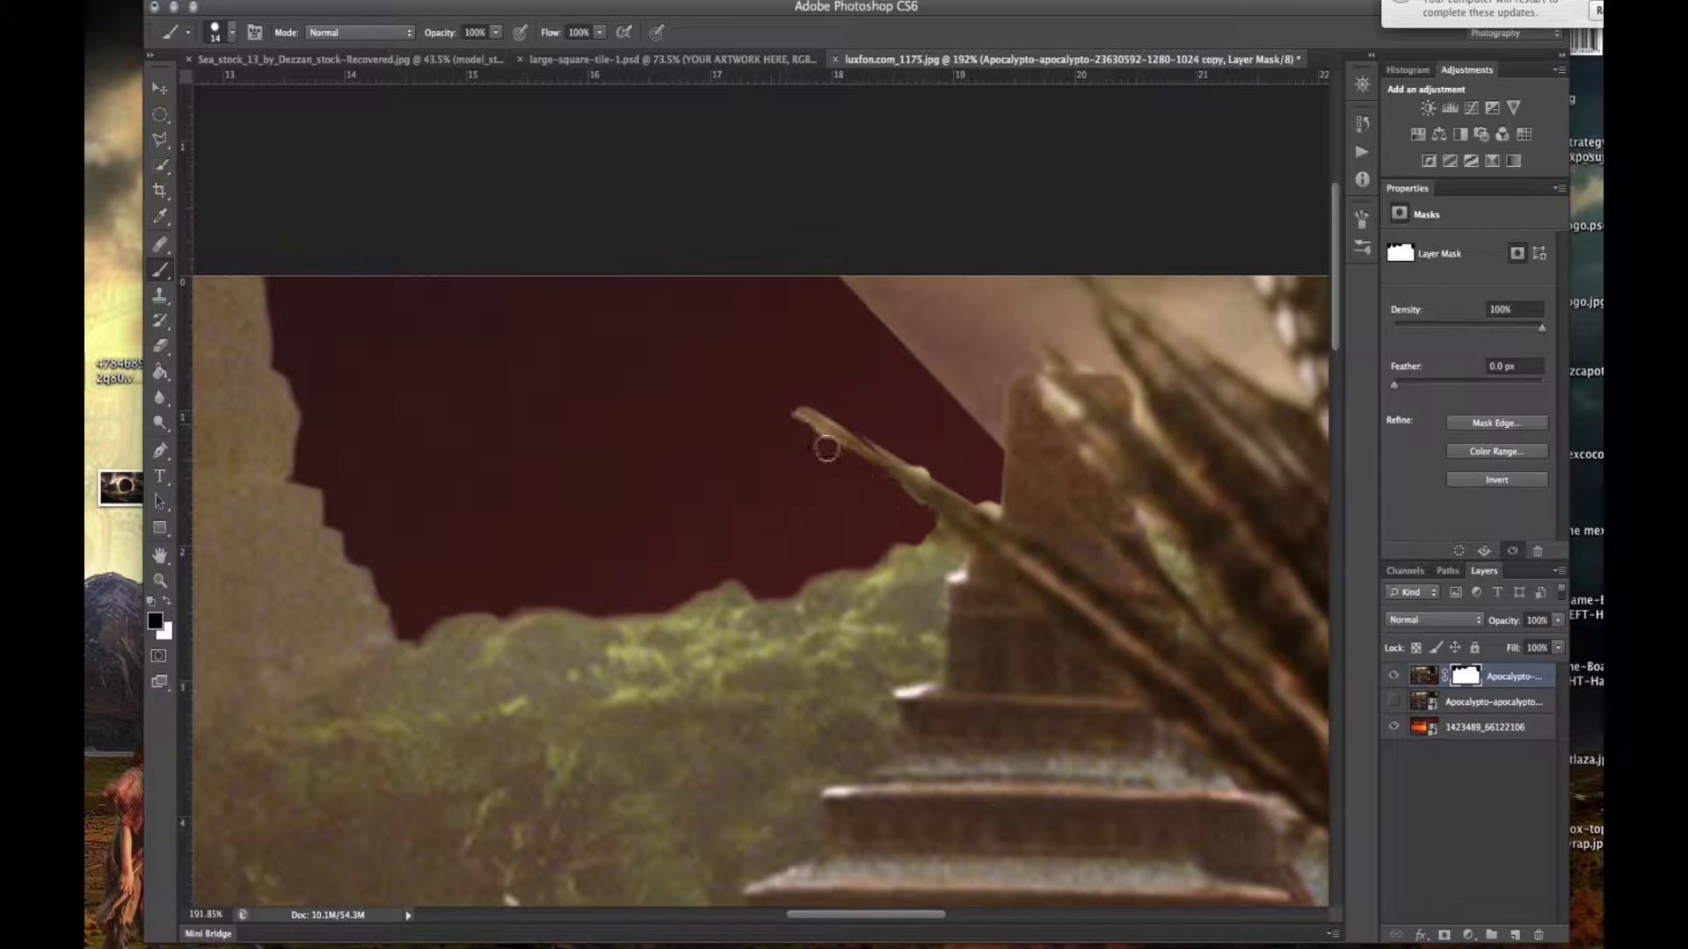
key("ctrl+z")
Lasso the feather tip and fill it black on the layer mask.
key("l")
left_click(939, 527)
left_click(779, 406)
left_click(775, 466)
double_click(849, 487)
key("alt+BackSpace")
key("ctrl+d")
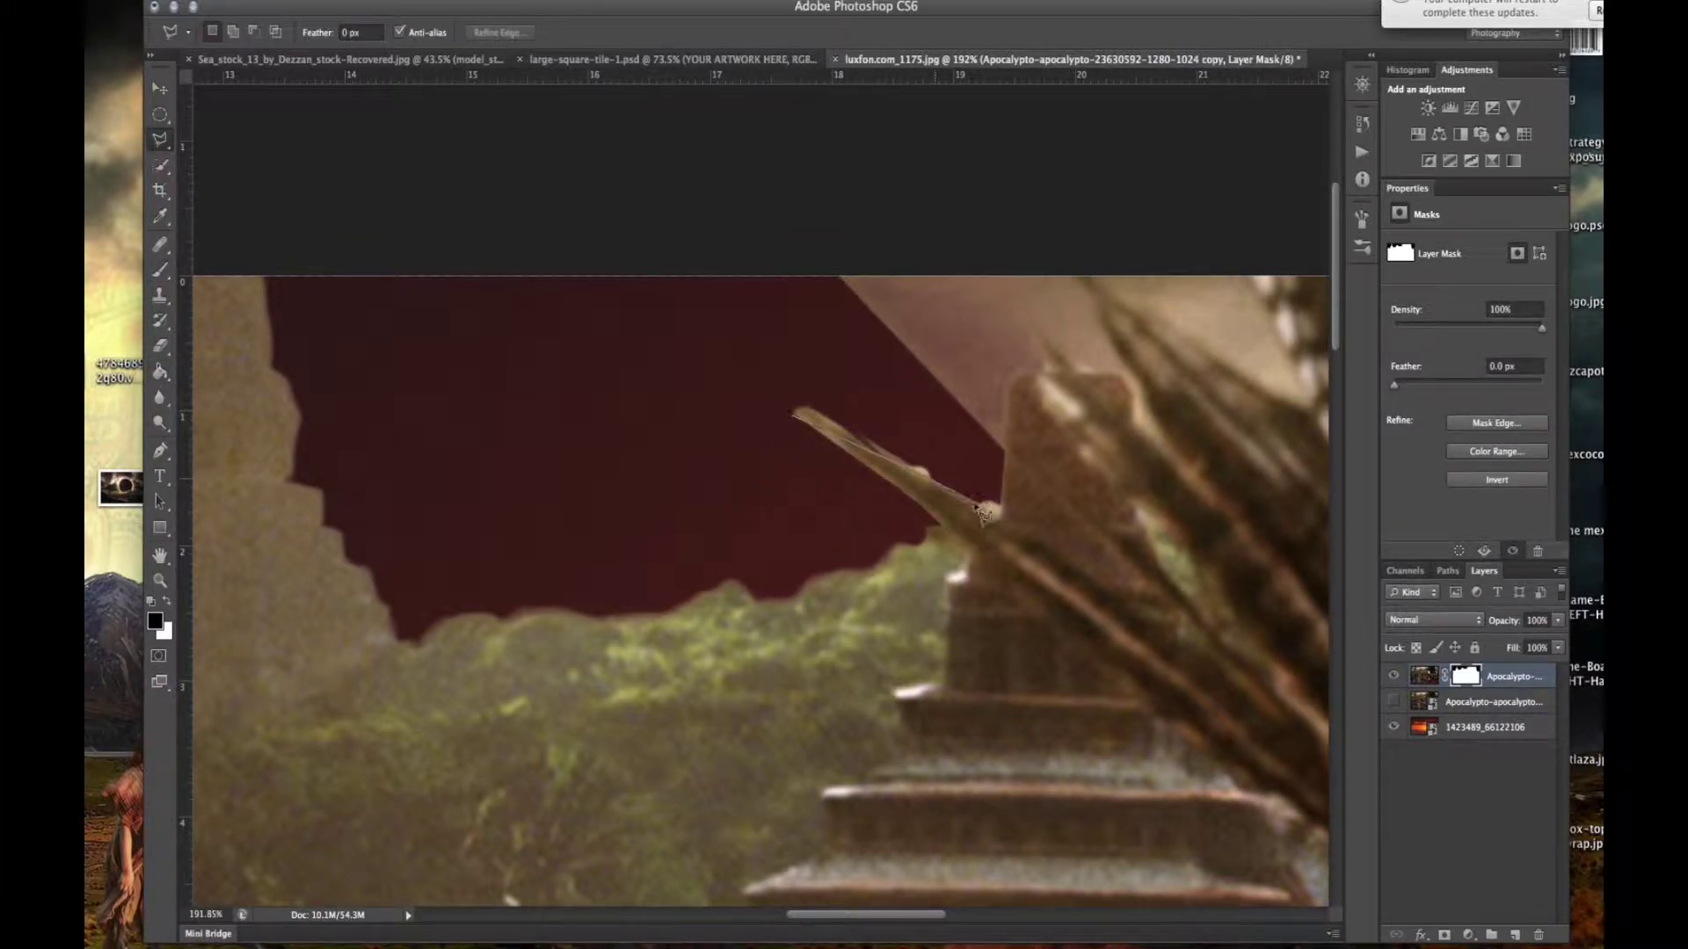
key("ctrl+0")
Fill the top band of the mask black with the Paint Bucket.
key("x")
key("m")
left_click_drag(414, 354, 1322, 301)
key("x")
key("g")
left_click(953, 339)
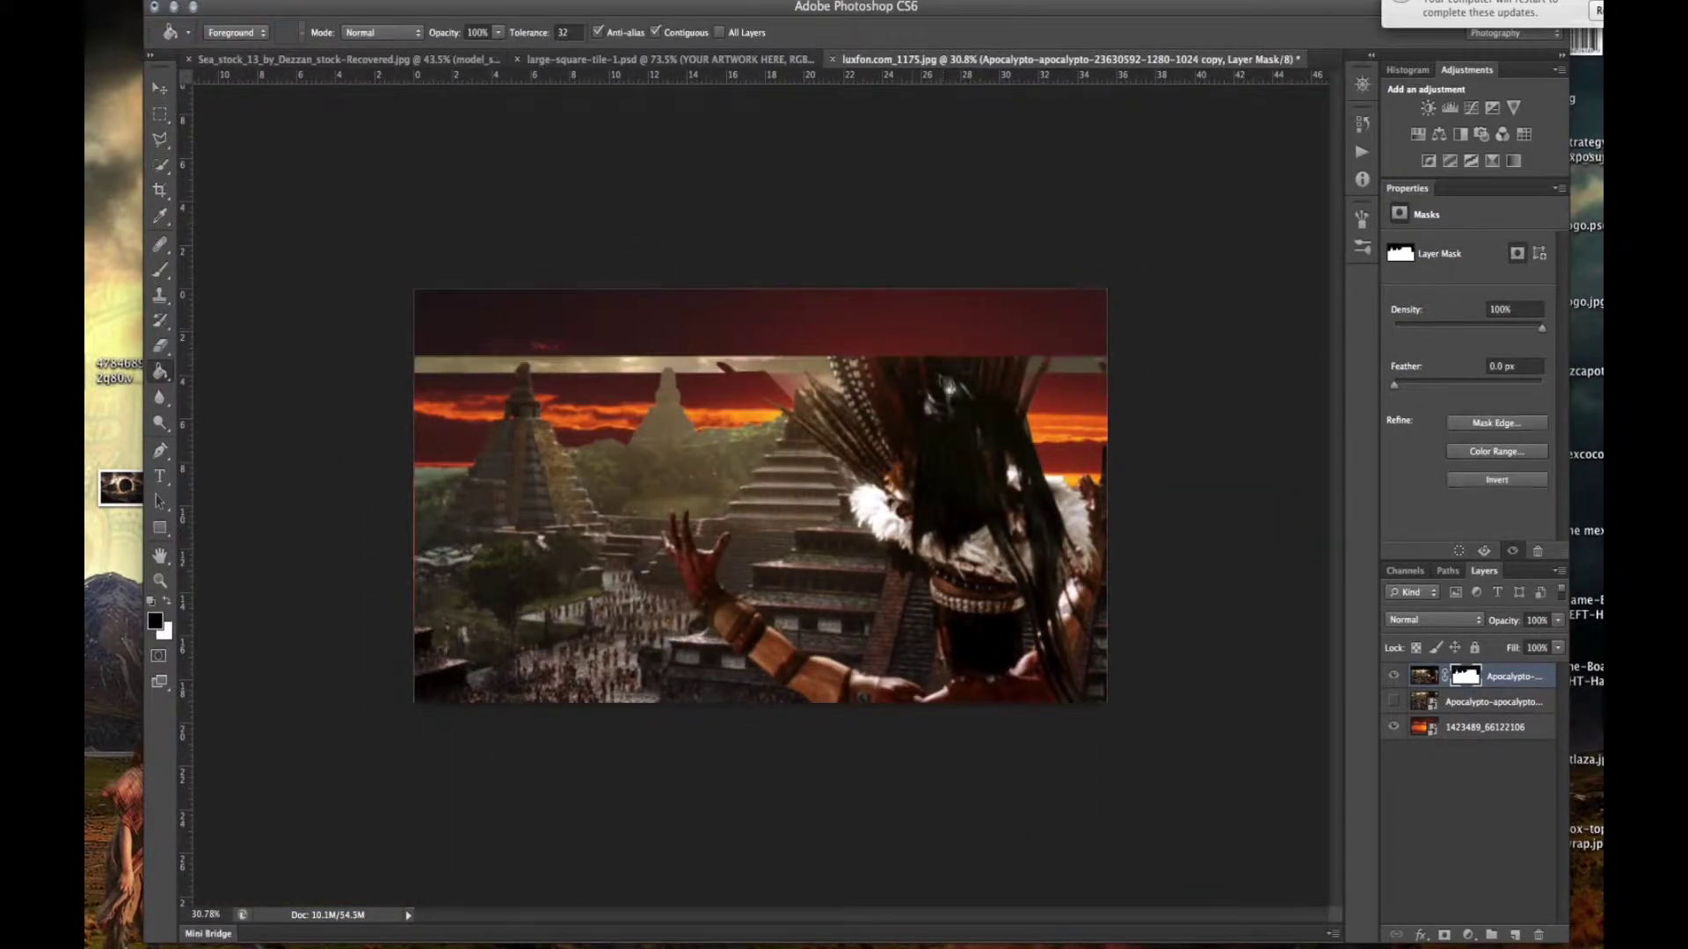
Paint the pale top-left band black on the mask with a size 27 brush.
key("m")
mouse_move(414, 352)
left_mouse_down()
mouse_move(508, 373)
mouse_move(686, 321)
left_mouse_up()
scroll(474, 366, "up", 5)
key("b")
left_click_drag(580, 374, 615, 325)
right_click(735, 348)
type("27")
key("Return")
mouse_move(1048, 360)
left_mouse_down()
mouse_move(1130, 352)
mouse_move(1106, 338)
mouse_move(668, 457)
mouse_move(660, 510)
left_mouse_up()
mouse_move(637, 453)
left_mouse_down()
mouse_move(695, 455)
mouse_move(475, 369)
left_mouse_up()
Lasso the pale area above the feather and fill it black on the mask.
key("l")
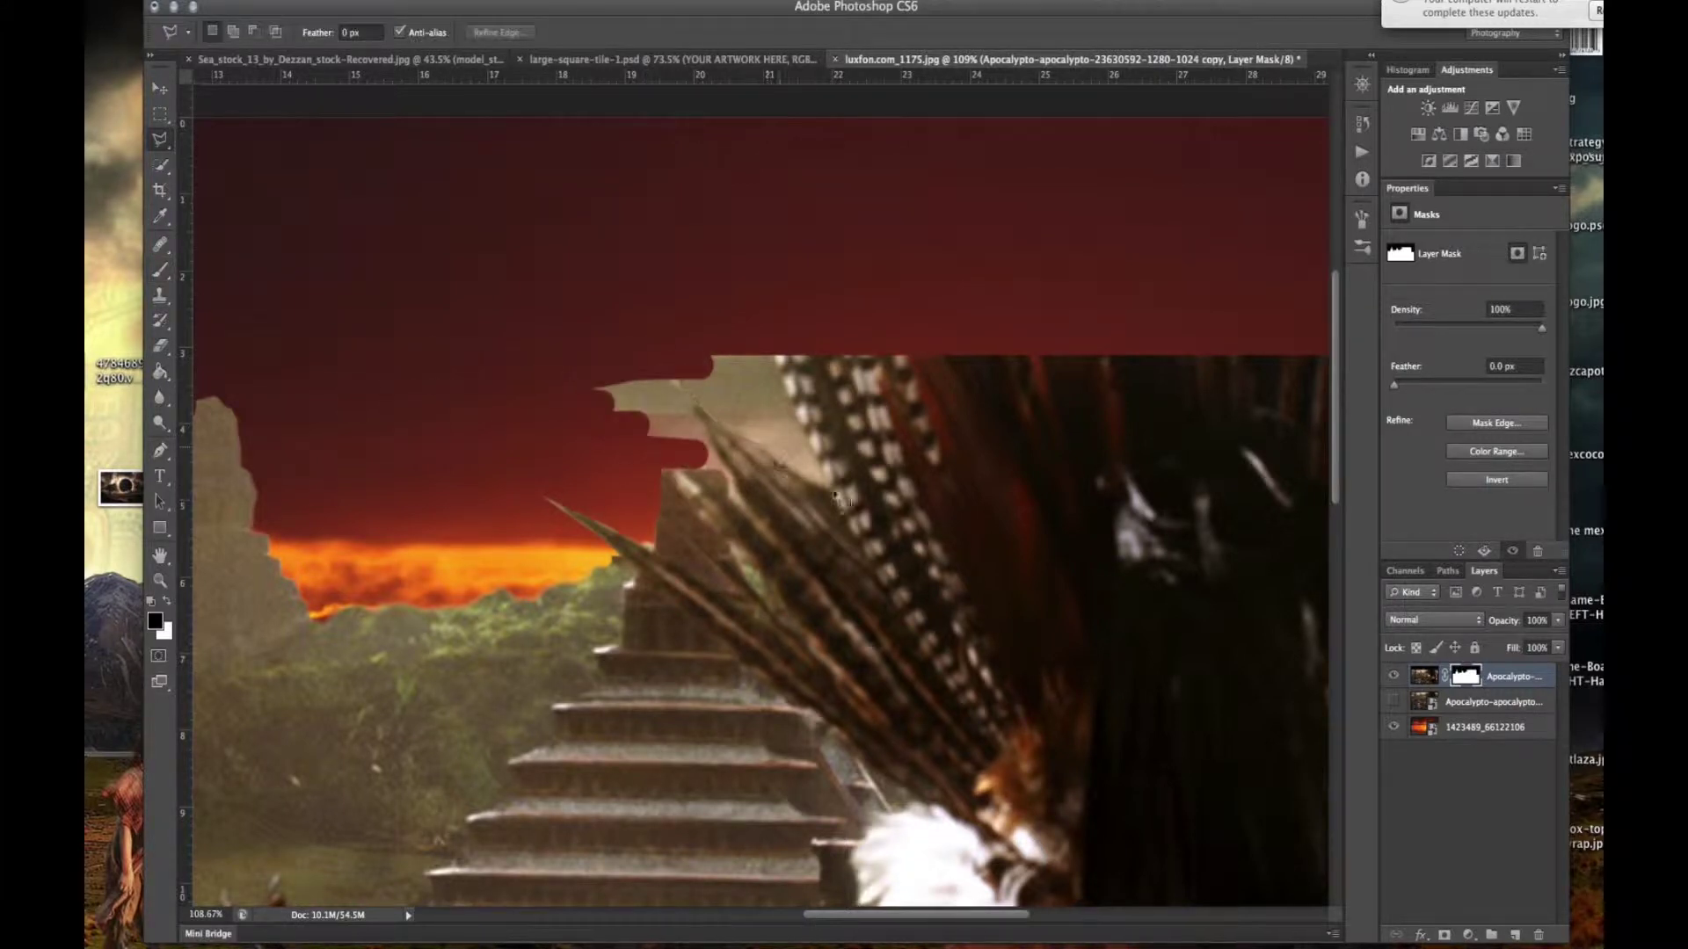
scroll(773, 404, "up", 1)
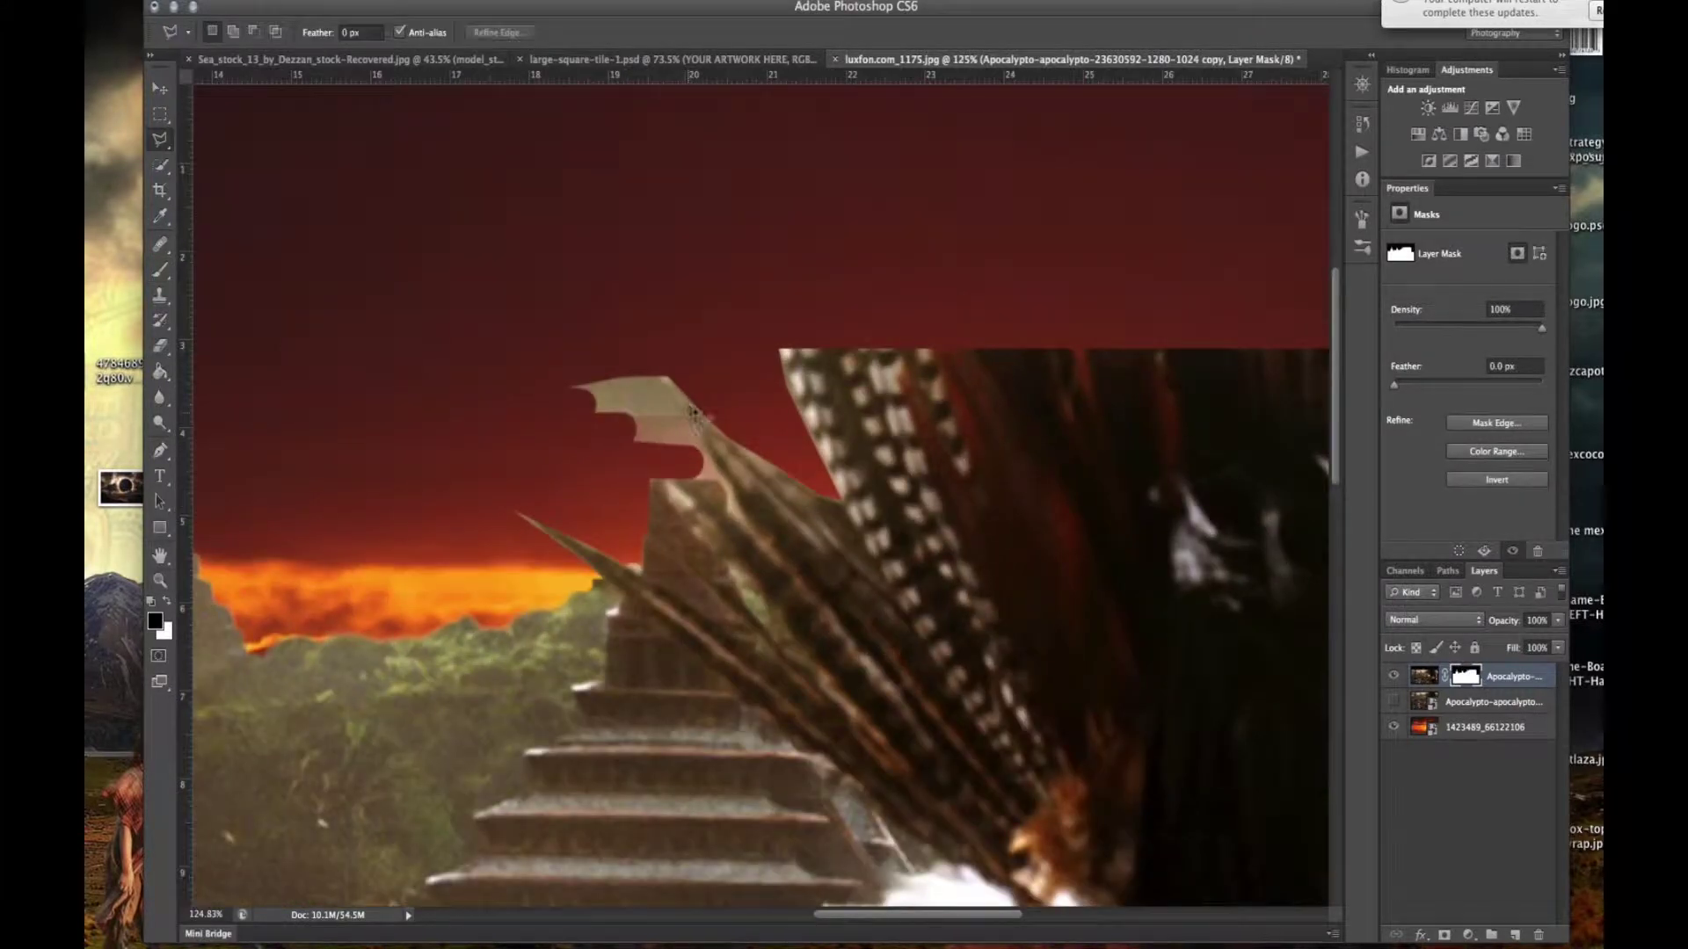
left_click(748, 522)
left_click(726, 483)
left_click(523, 406)
left_click(673, 327)
left_click(692, 407)
key("alt+BackSpace")
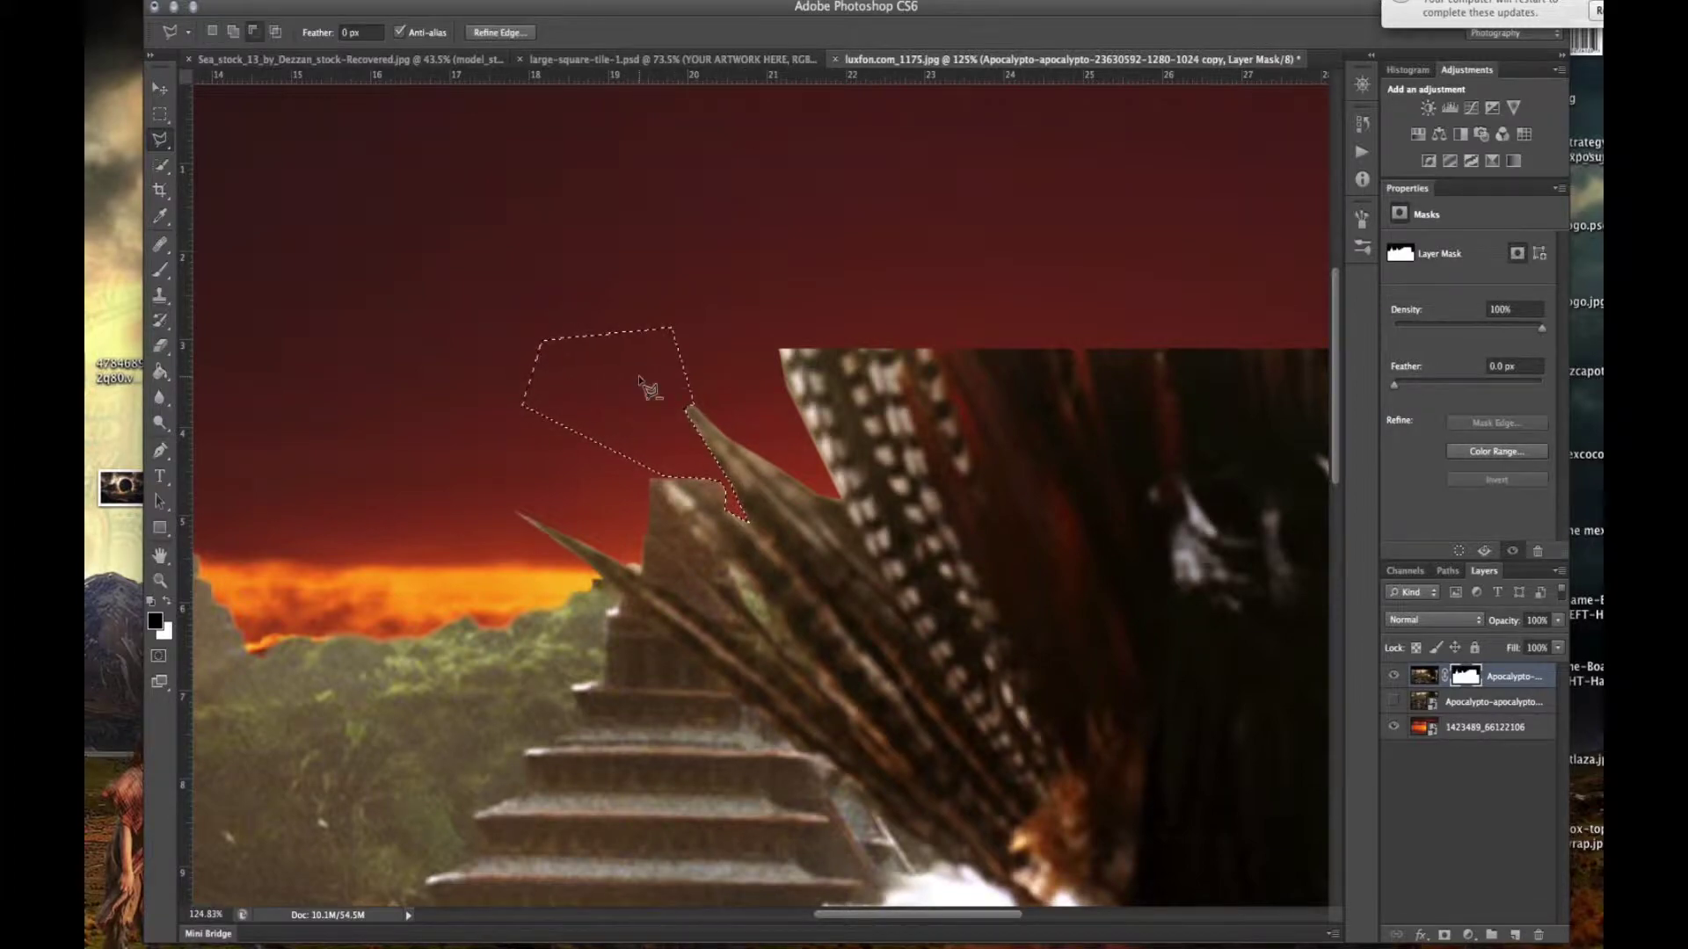
key("ctrl+d")
Mask the grey band at top right, then put the sunset layer into free transform.
scroll(648, 390, "down", 3)
scroll(923, 422, "up", 3)
left_click(996, 308)
left_click(934, 414)
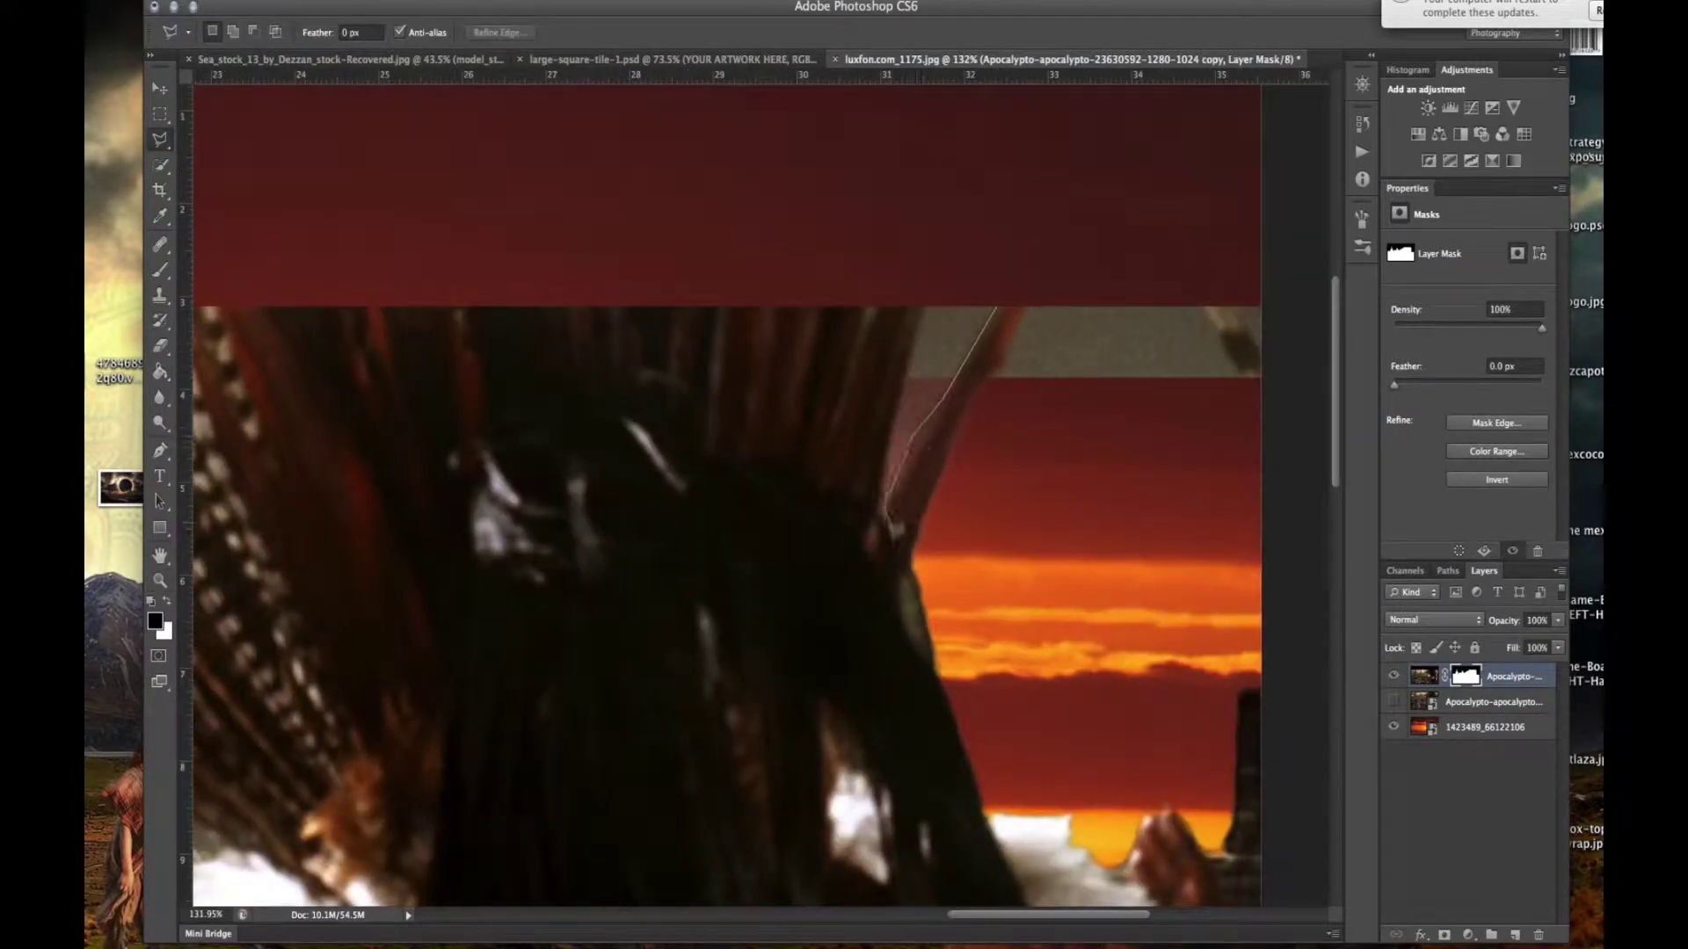
scroll(888, 519, "right", 5)
left_click(921, 283)
left_click(947, 404)
left_click(580, 405)
left_click(626, 305)
left_click(774, 283)
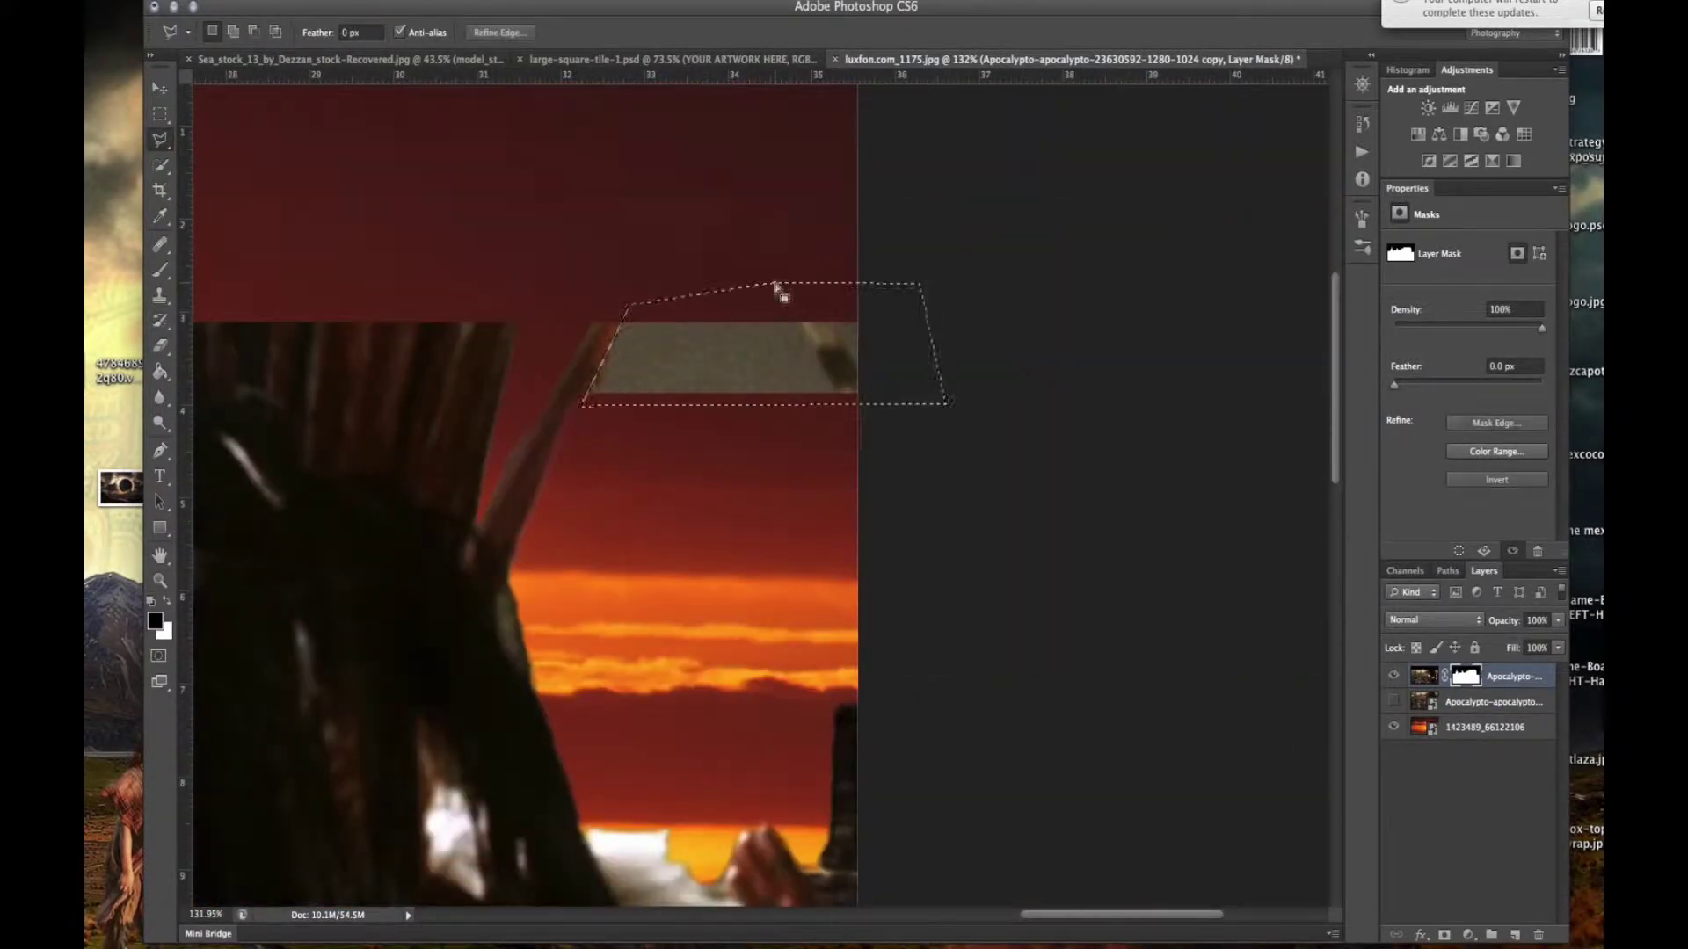
key("ctrl+d")
scroll(774, 284, "down", 5)
left_click(1485, 727)
key("ctrl+t")
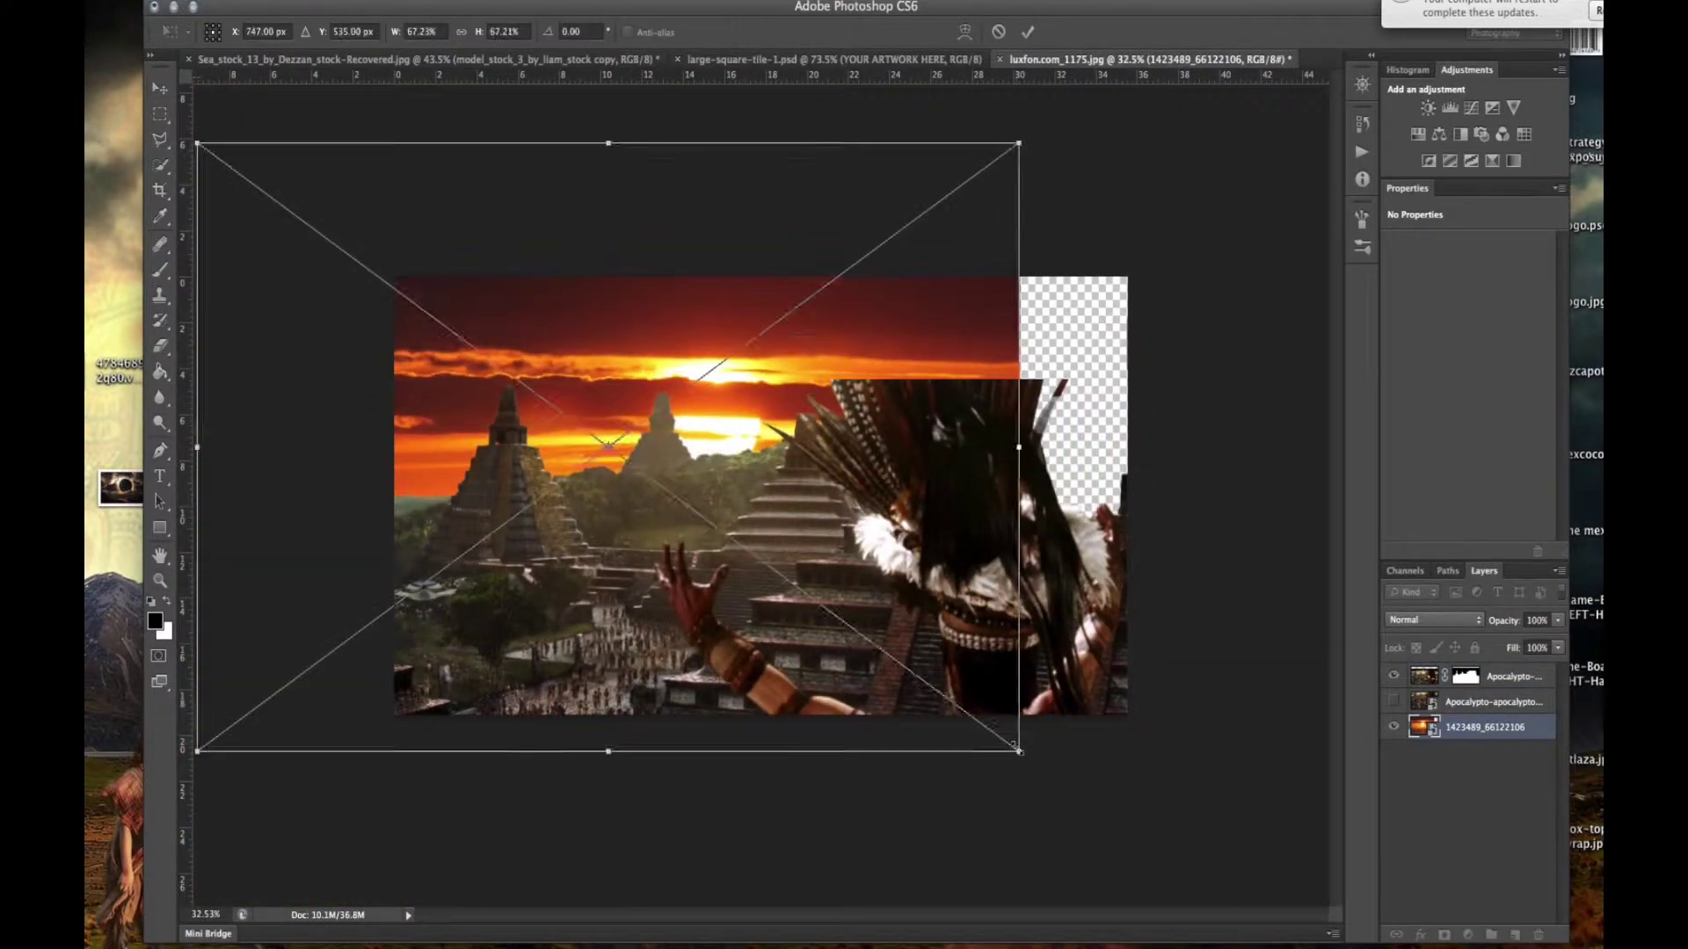
Enlarge the sunset layer to fill the canvas and apply the transform.
left_click_drag(1018, 752, 1160, 883)
key("Return")
left_click(1512, 676)
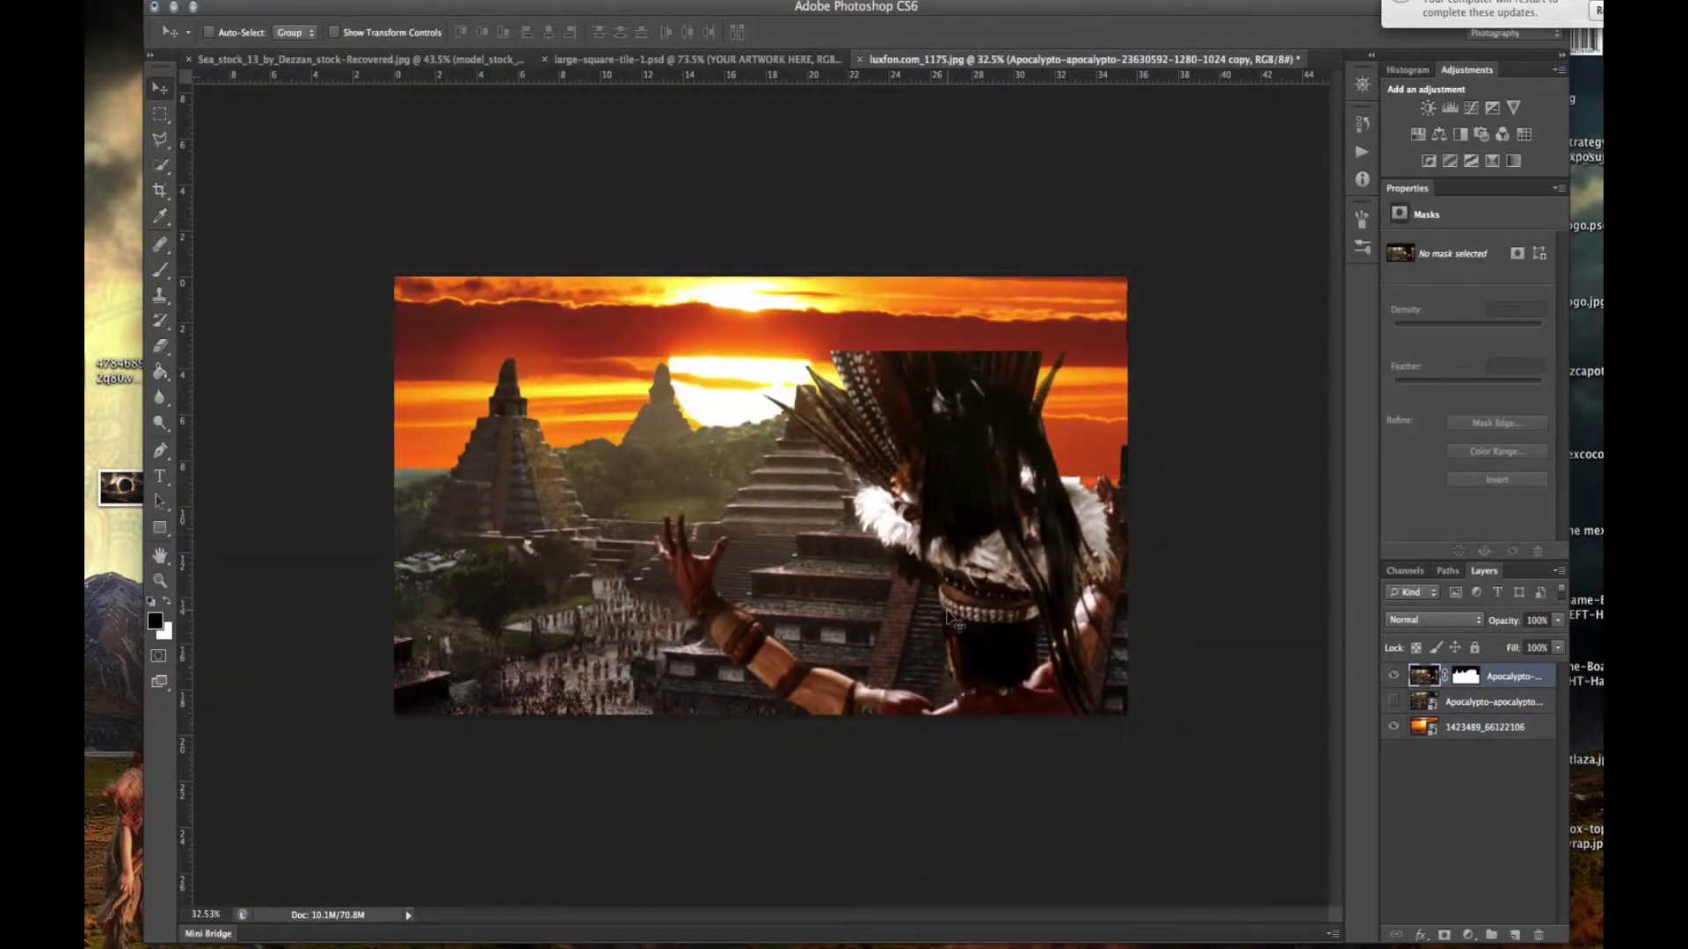
Crop away the empty top edge and zoom in on the pyramids and sunset.
key("c")
mouse_move(1093, 276)
left_mouse_down()
mouse_move(1090, 197)
mouse_move(1093, 253)
left_mouse_up()
key("Return")
key("v")
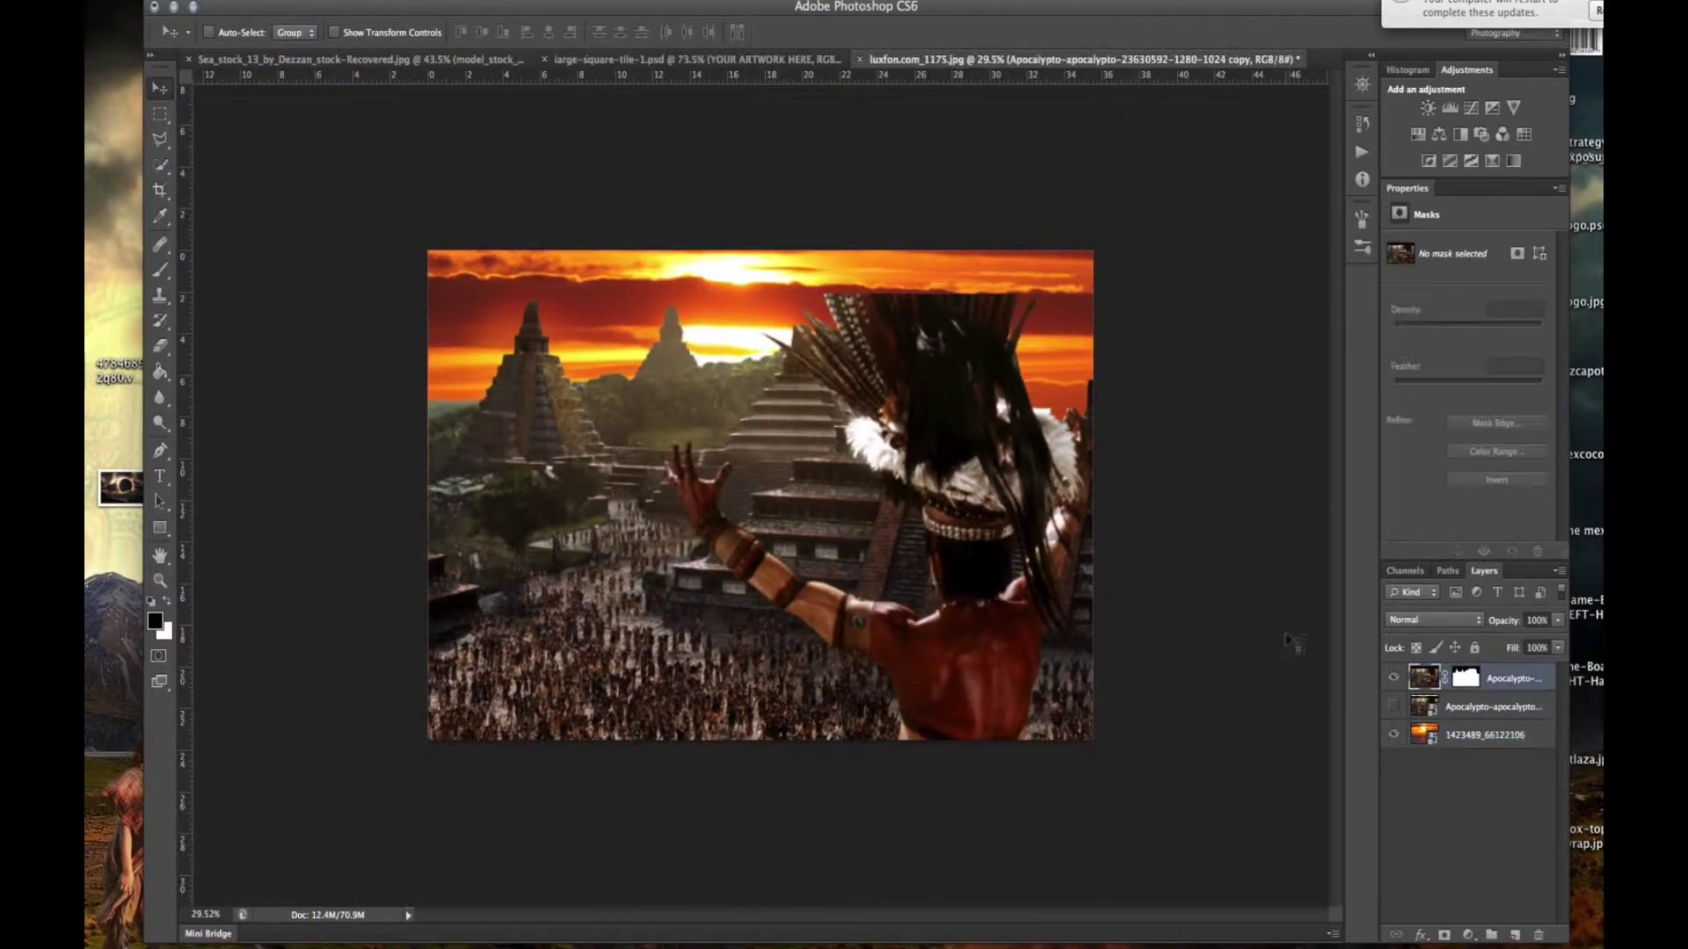
key("z")
left_click(776, 343)
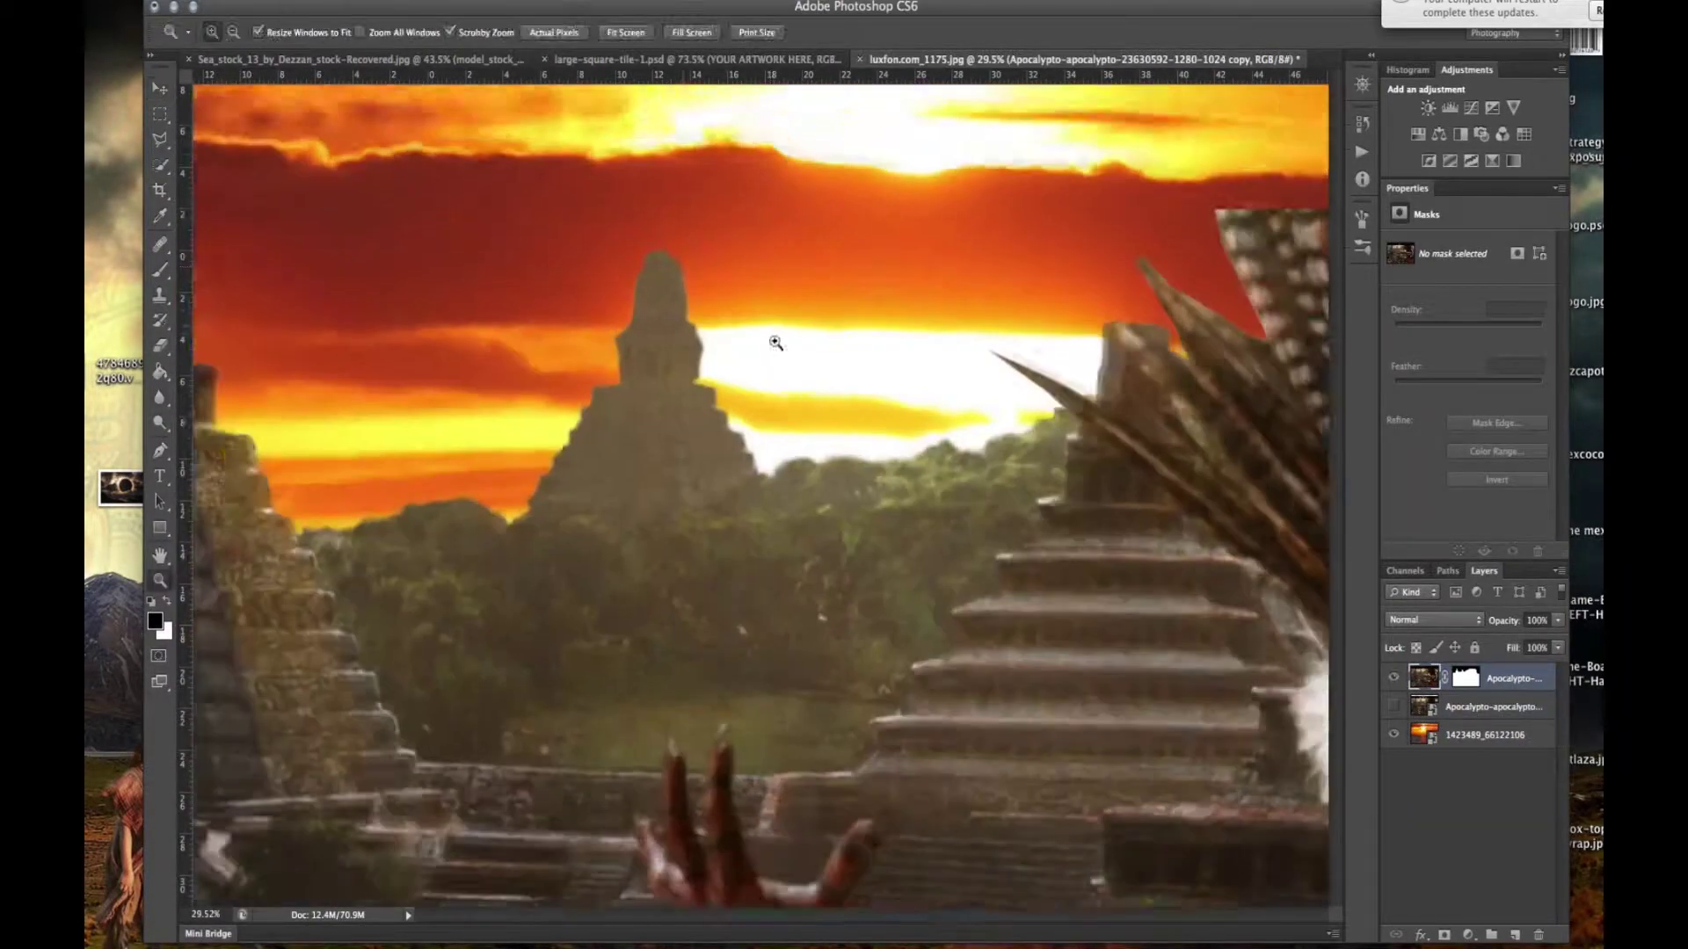